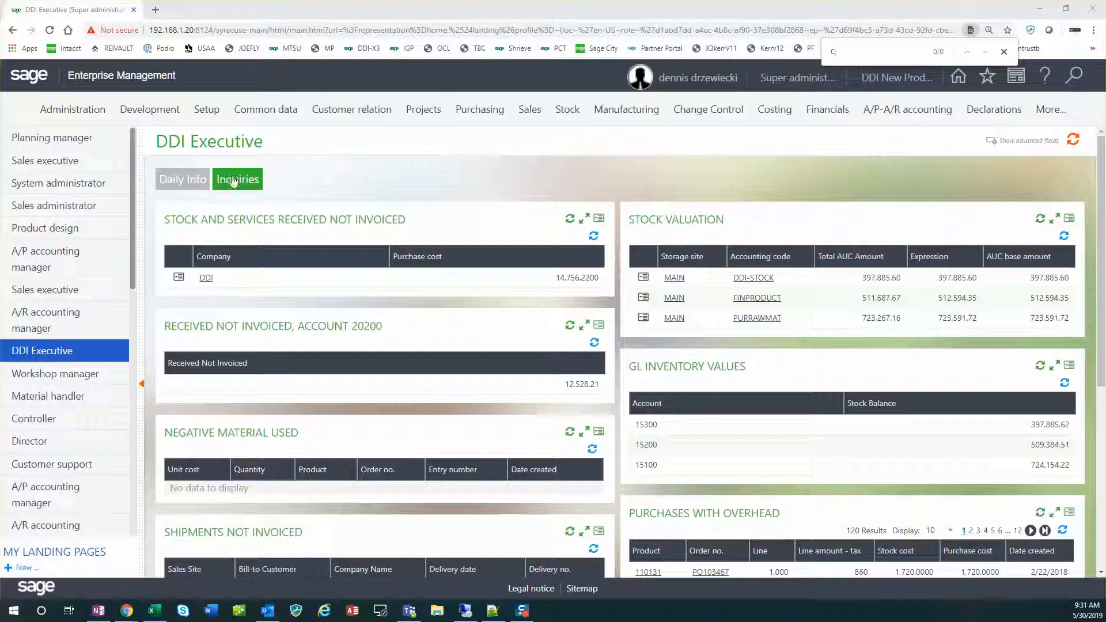
# - Open the import/export templates setup and filter the template list by codes starting with Y
pyautogui.click(207, 109)
pyautogui.moveTo(271, 257)
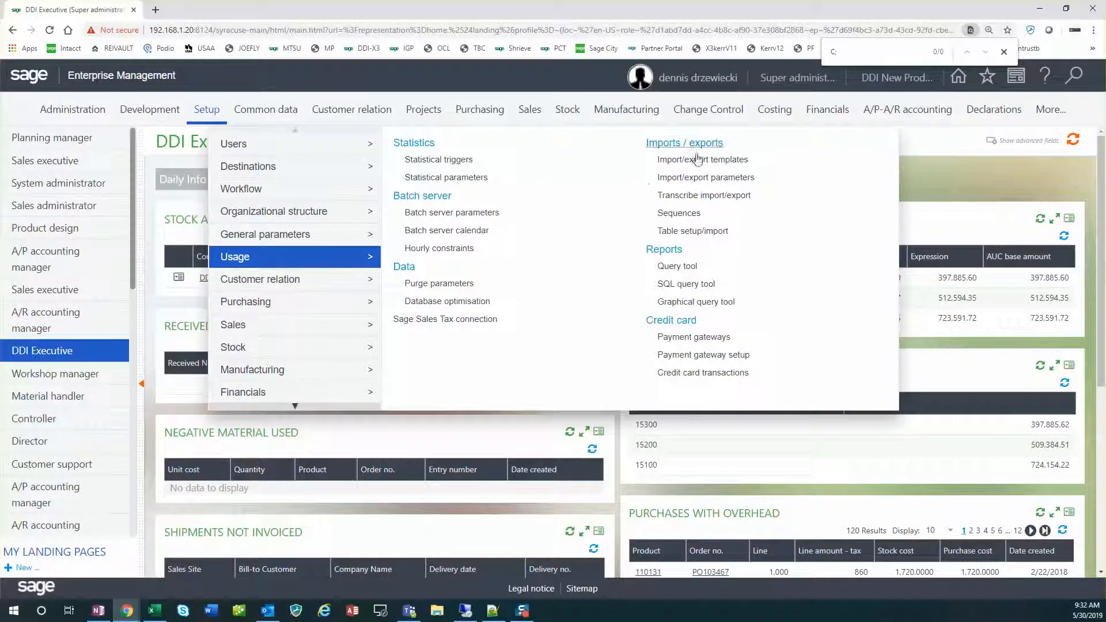
pyautogui.click(725, 161)
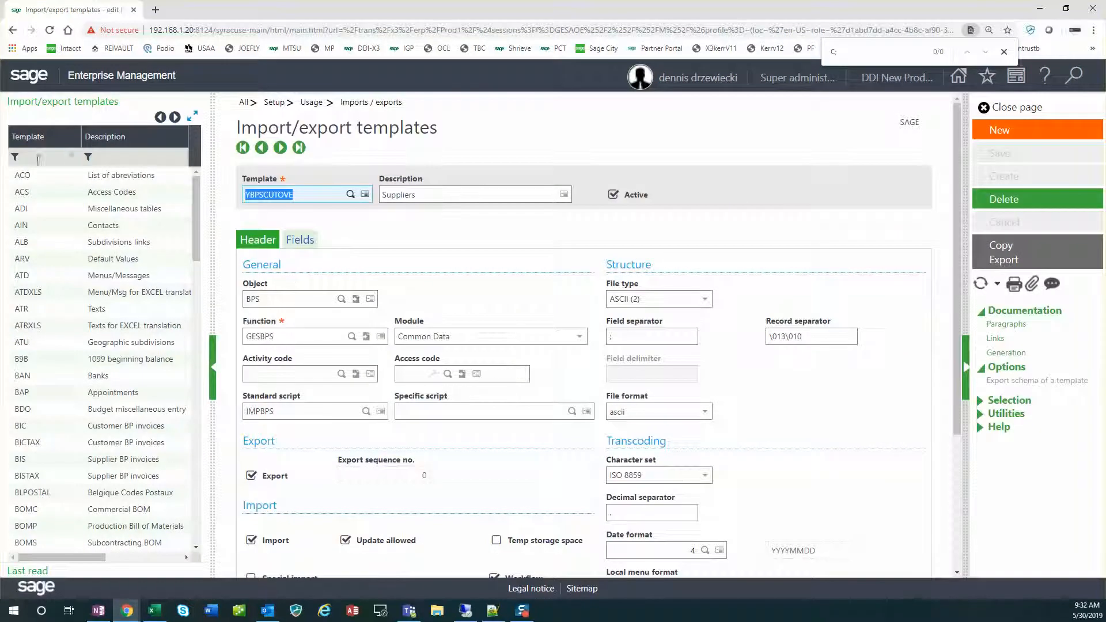
pyautogui.click(39, 155)
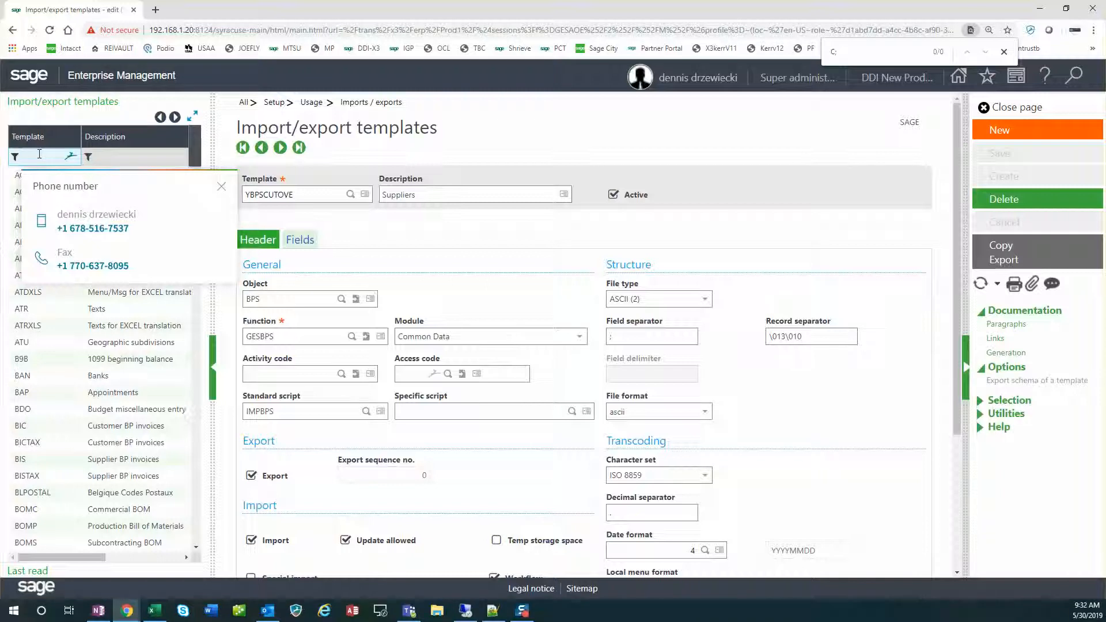
pyautogui.write('Y')
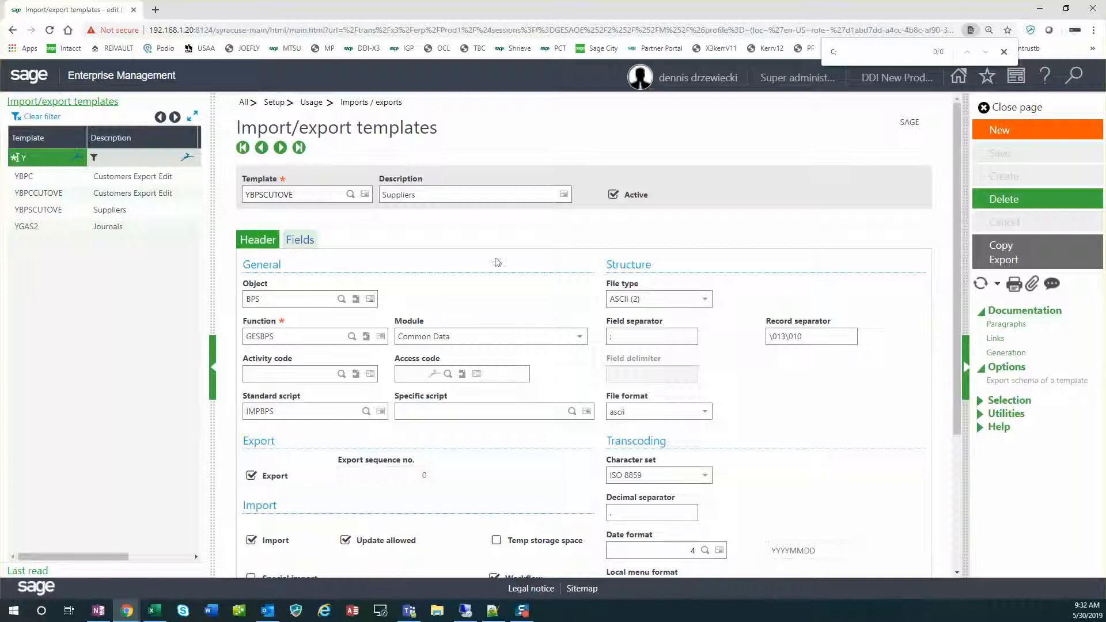
# - Examine the header settings of the YBPSCUTOVE suppliers template, including its export and import options, file structure and identifiers
pyautogui.scroll(-2, 522, 392)
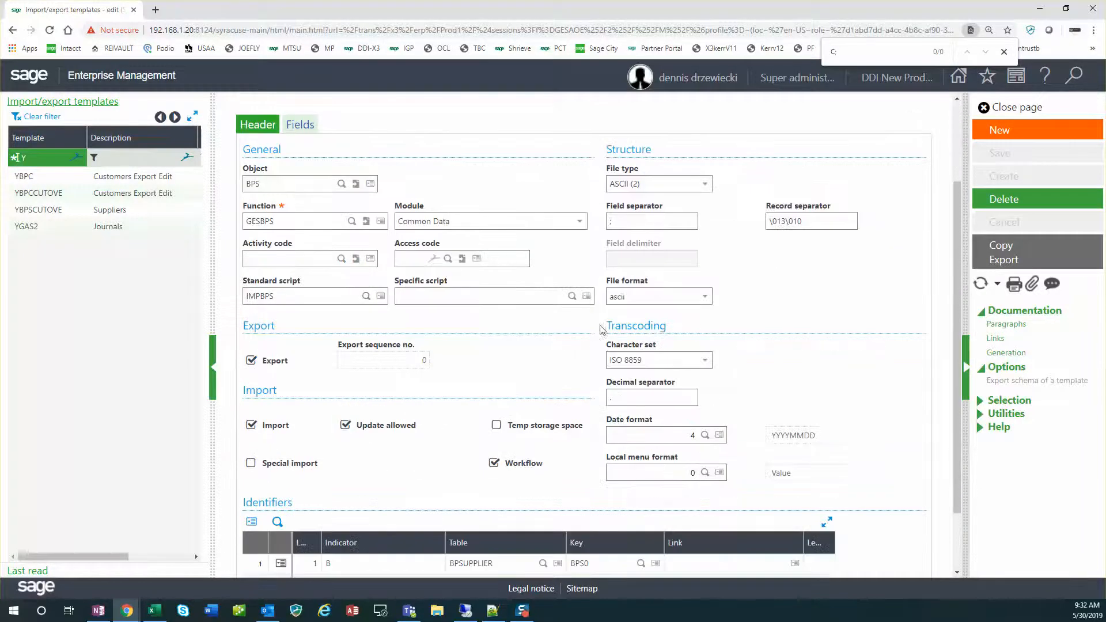
pyautogui.scroll(-1, 491, 395)
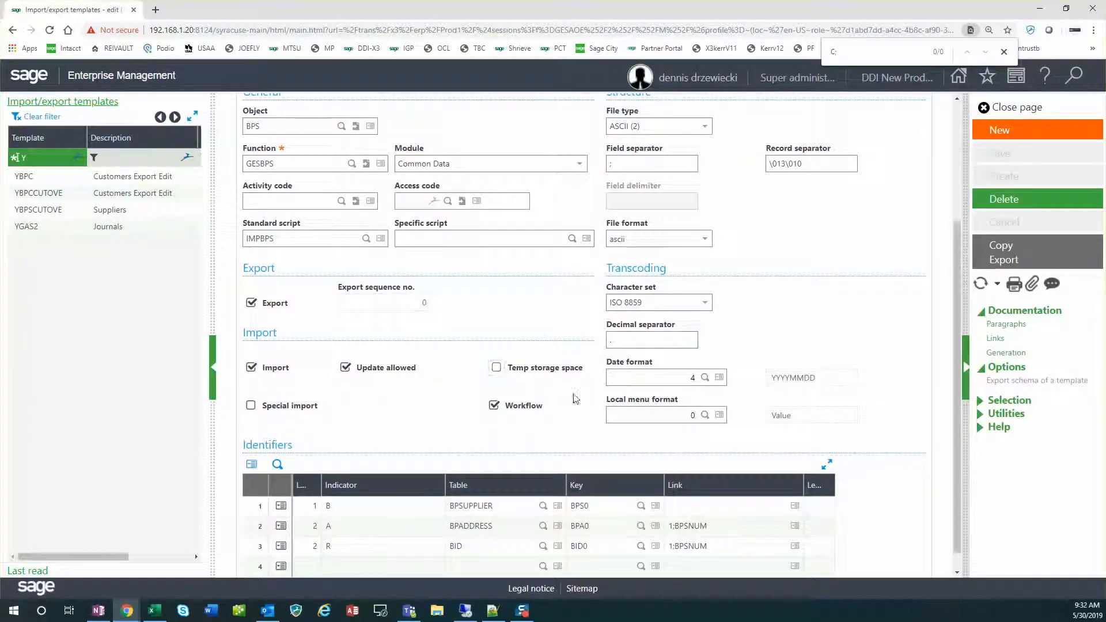
pyautogui.scroll(-1, 594, 415)
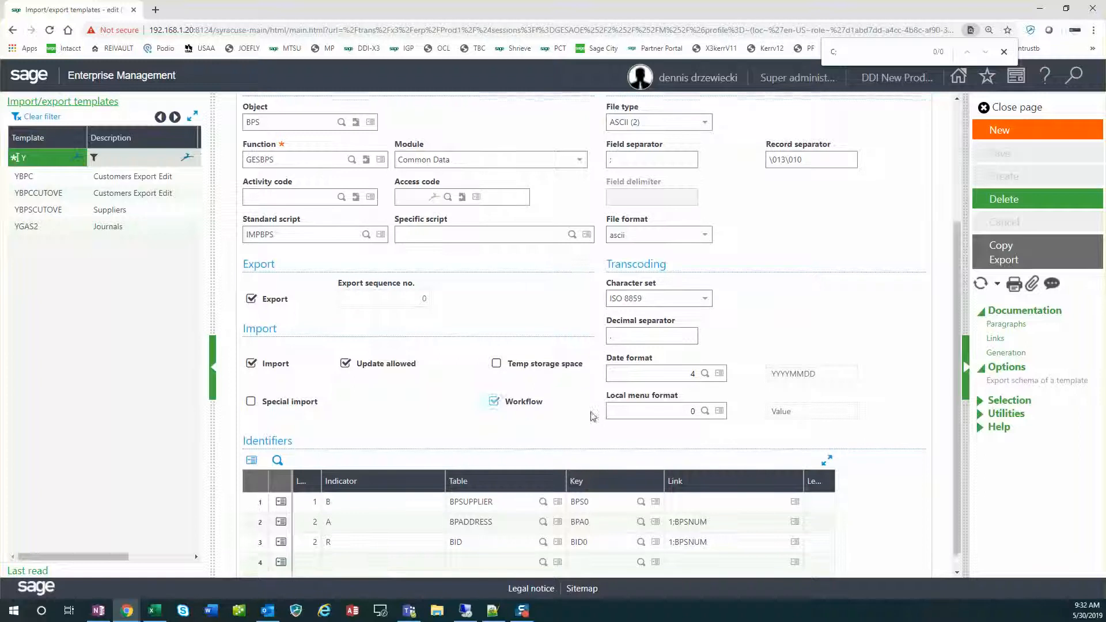
pyautogui.scroll(-1, 594, 415)
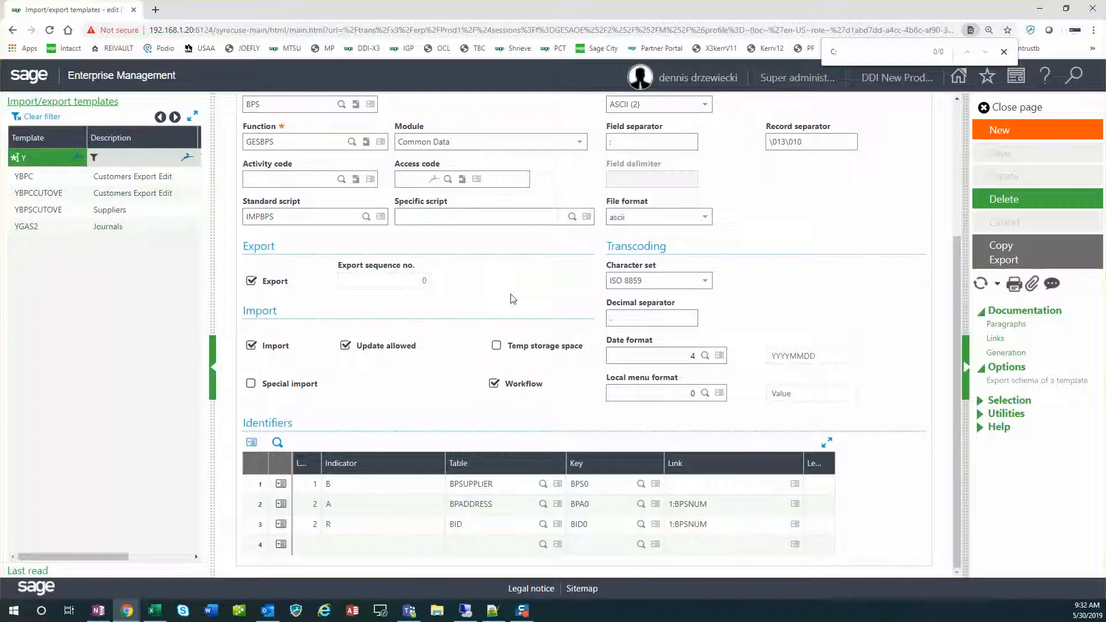
pyautogui.scroll(3, 490, 449)
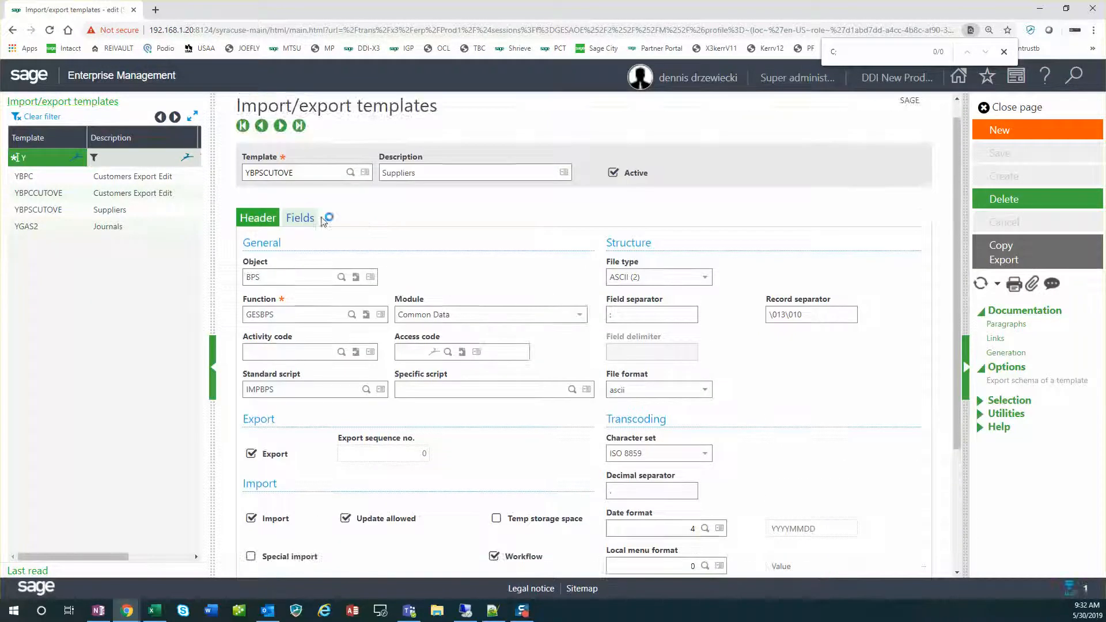
# - Inspect the template's field definitions for the B indicator, including the level separator, email field and row options
pyautogui.click(300, 218)
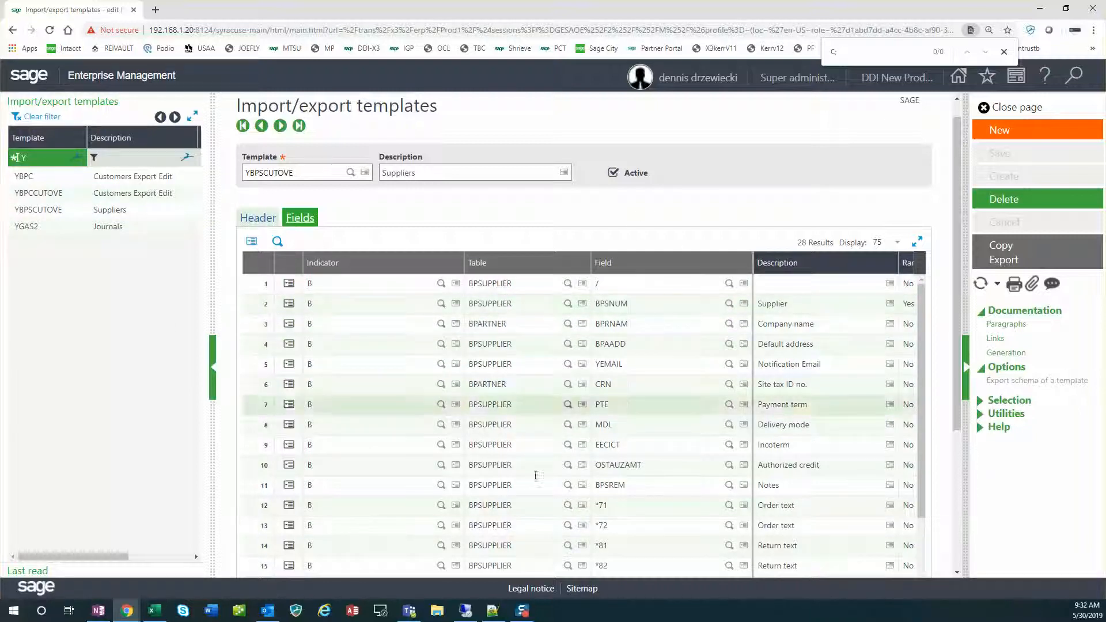
pyautogui.scroll(-2, 480, 218)
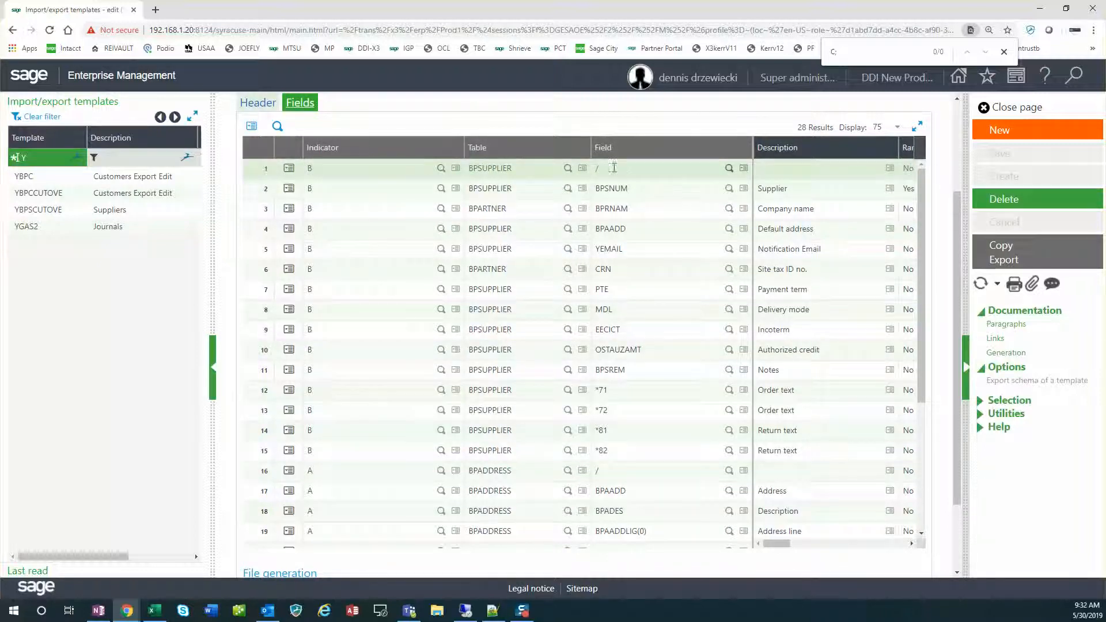
pyautogui.click(264, 168)
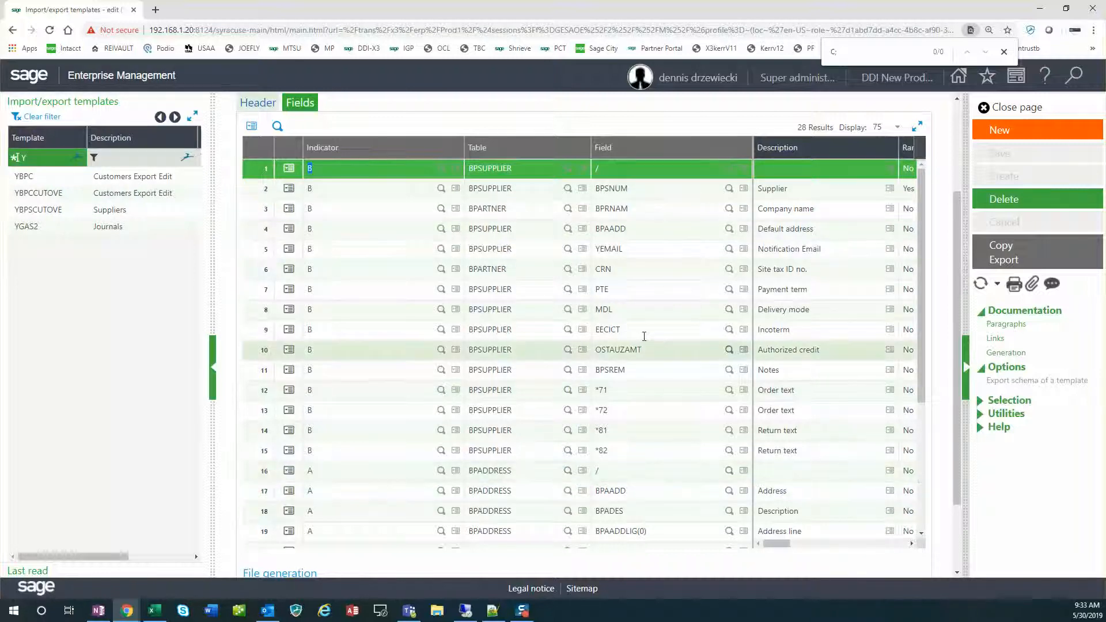
pyautogui.scroll(-1, 662, 261)
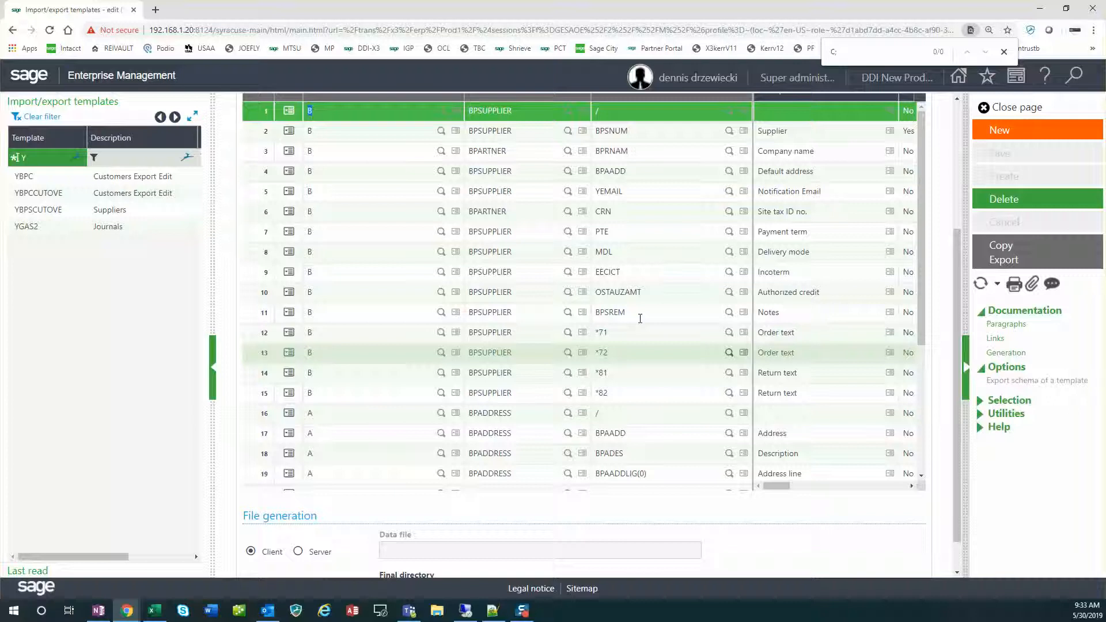
pyautogui.click(657, 191)
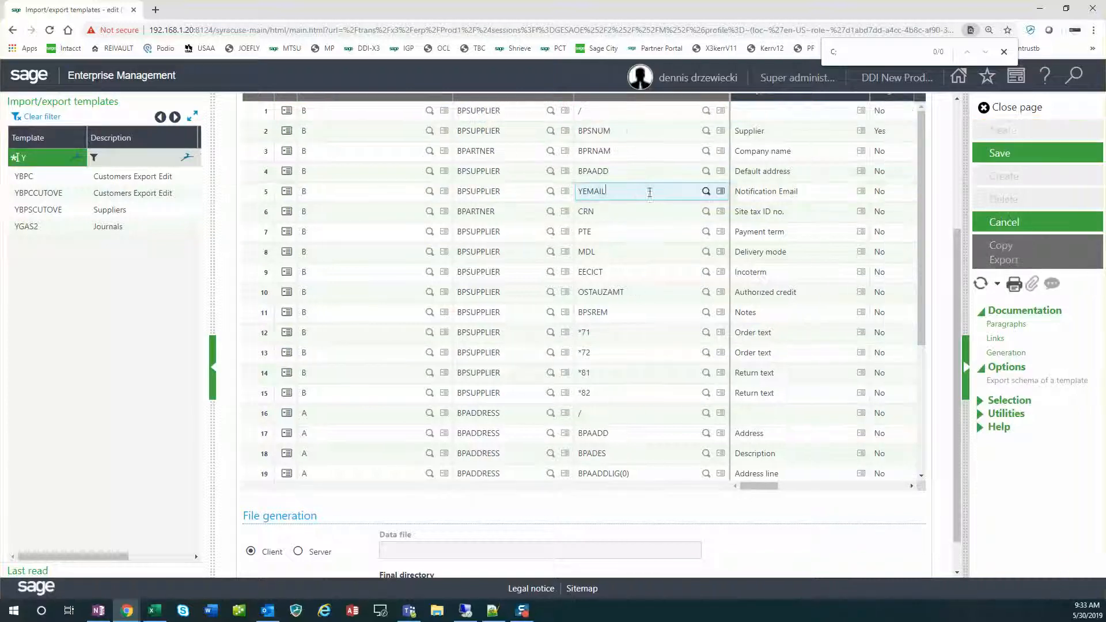
pyautogui.click(287, 211)
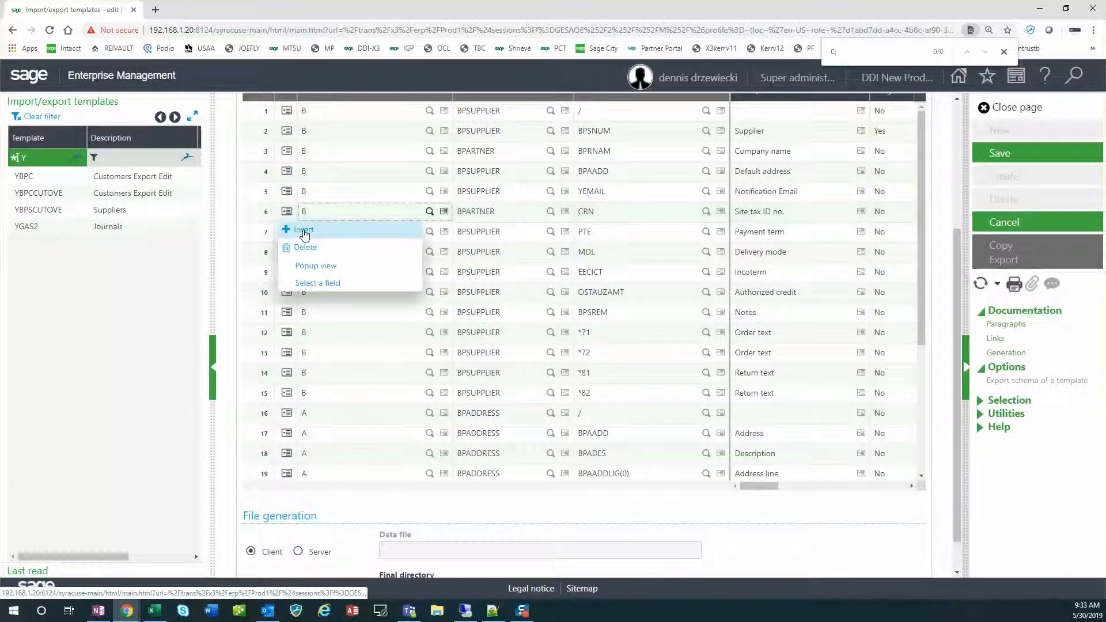
pyautogui.click(511, 211)
pyautogui.click(509, 190)
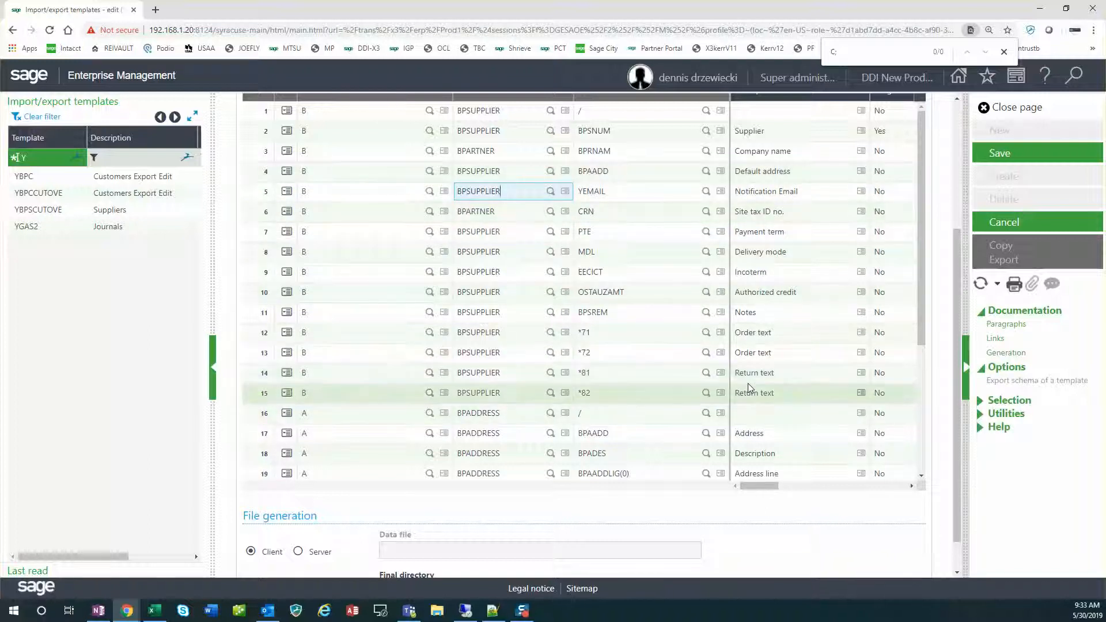
# - Review the address and bank ID field rows and save the YBPSCUTOVE template
pyautogui.scroll(-1, 472, 327)
pyautogui.scroll(-2, 921, 169)
pyautogui.moveTo(921, 169); pyautogui.dragTo(941, 279)
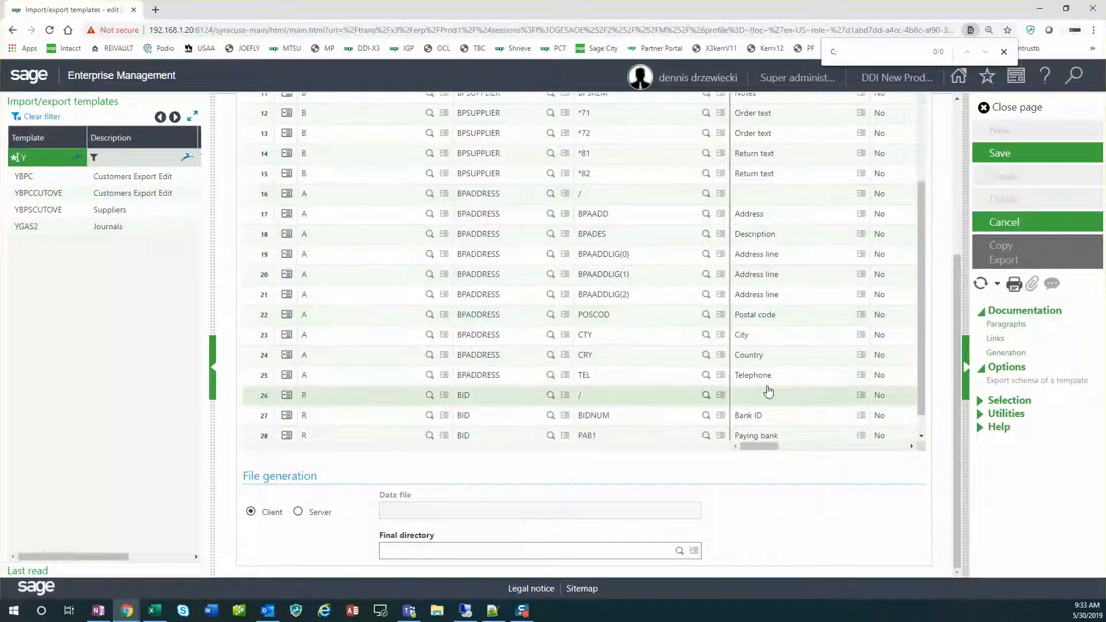
pyautogui.scroll(-1, 846, 296)
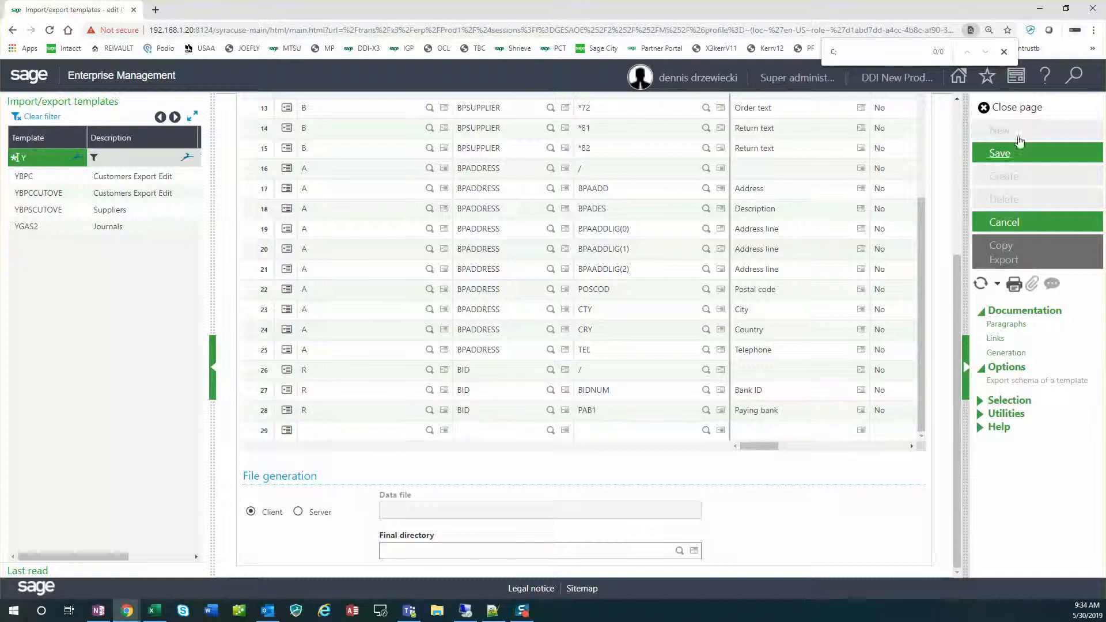
pyautogui.click(1002, 156)
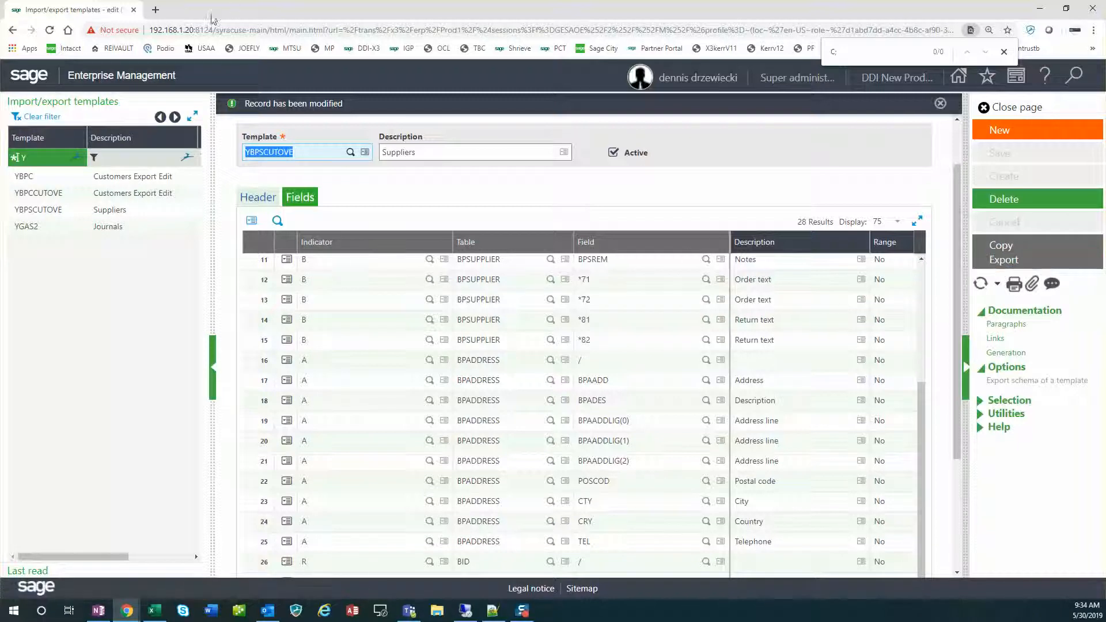
# - Open the home page in a second browser tab and launch the Exports function for Usage imports/exports
pyautogui.click(959, 76)
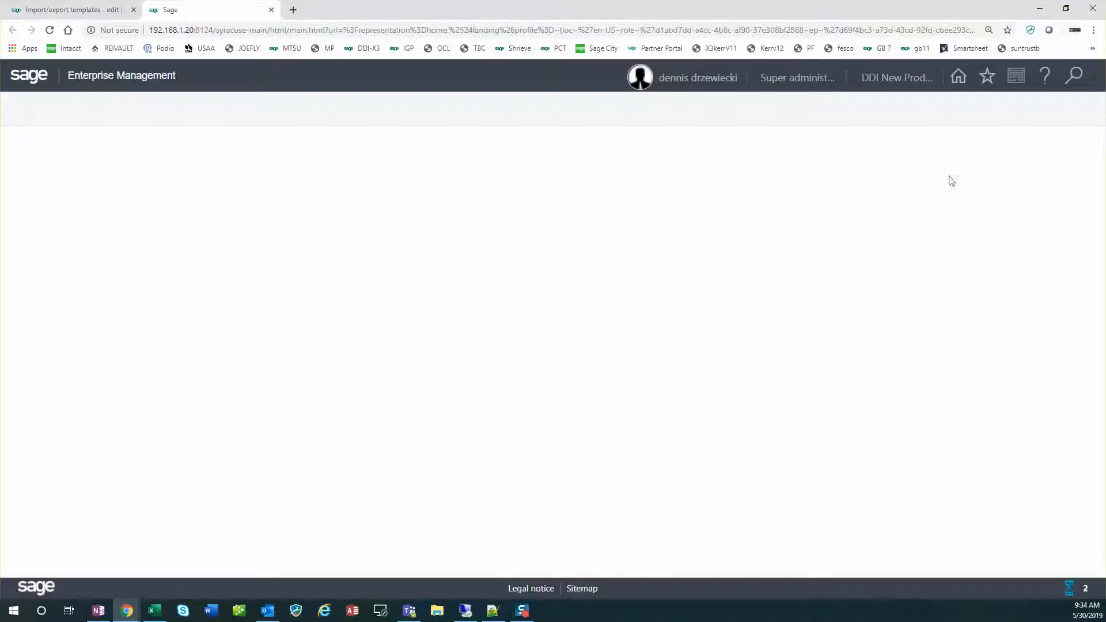
pyautogui.click(979, 120)
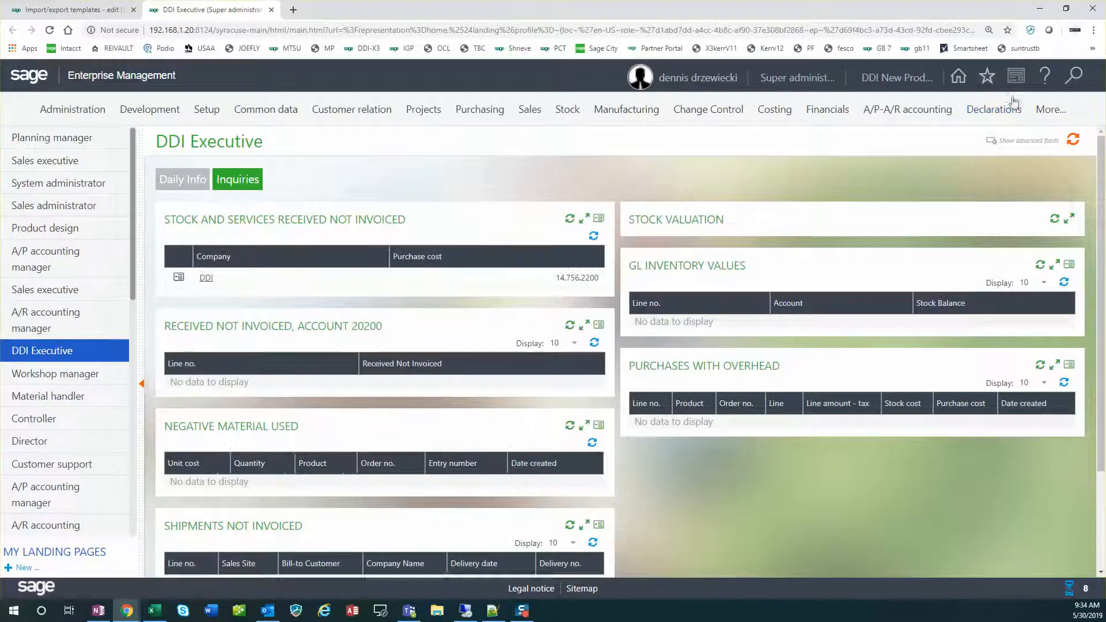
pyautogui.click(1047, 113)
pyautogui.click(943, 182)
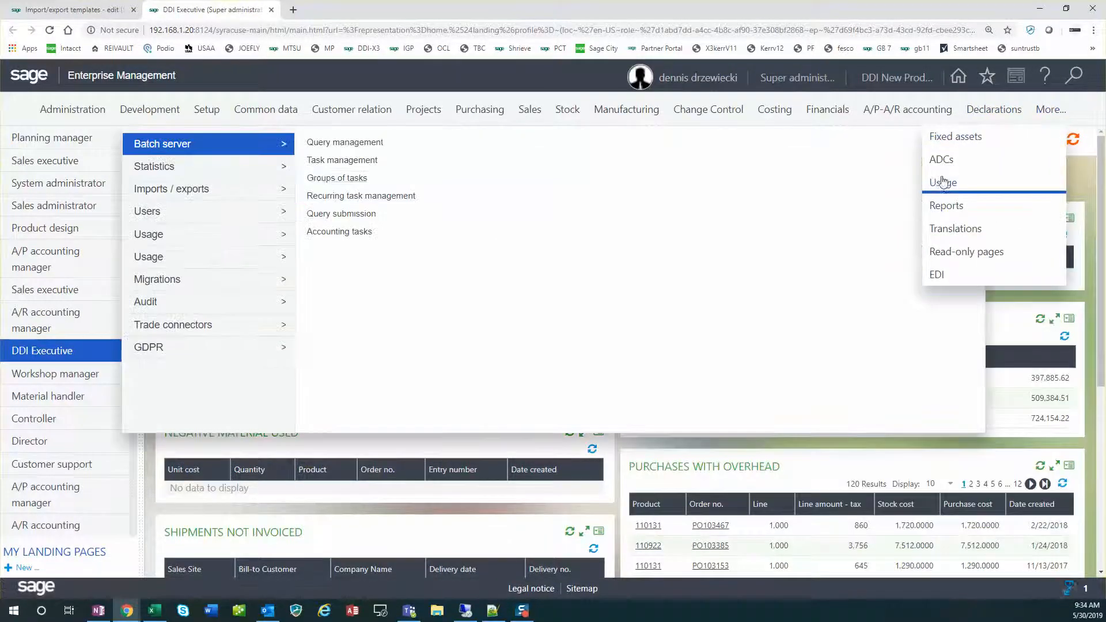
pyautogui.moveTo(247, 191)
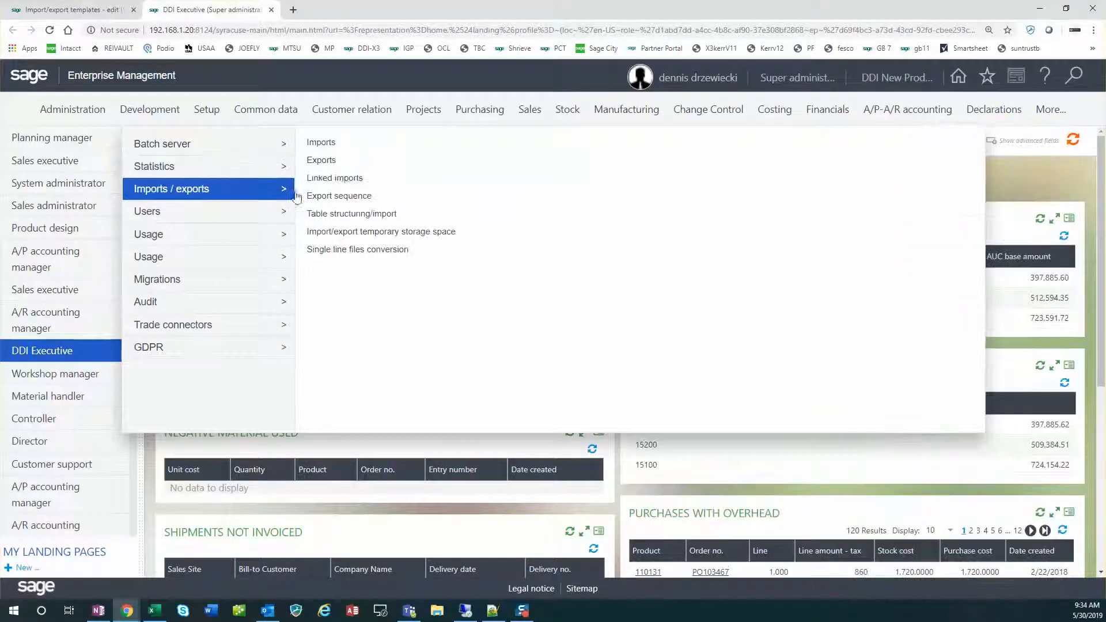
pyautogui.click(330, 159)
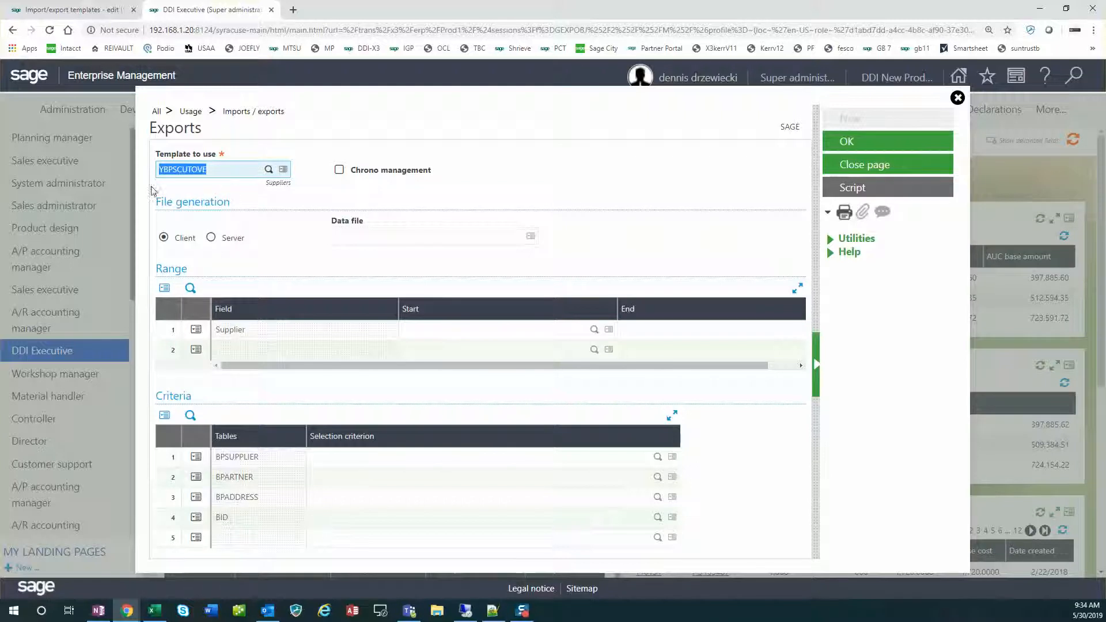
# - Run the export using the YBPSCUTOVE suppliers template with client file generation
pyautogui.click(268, 170)
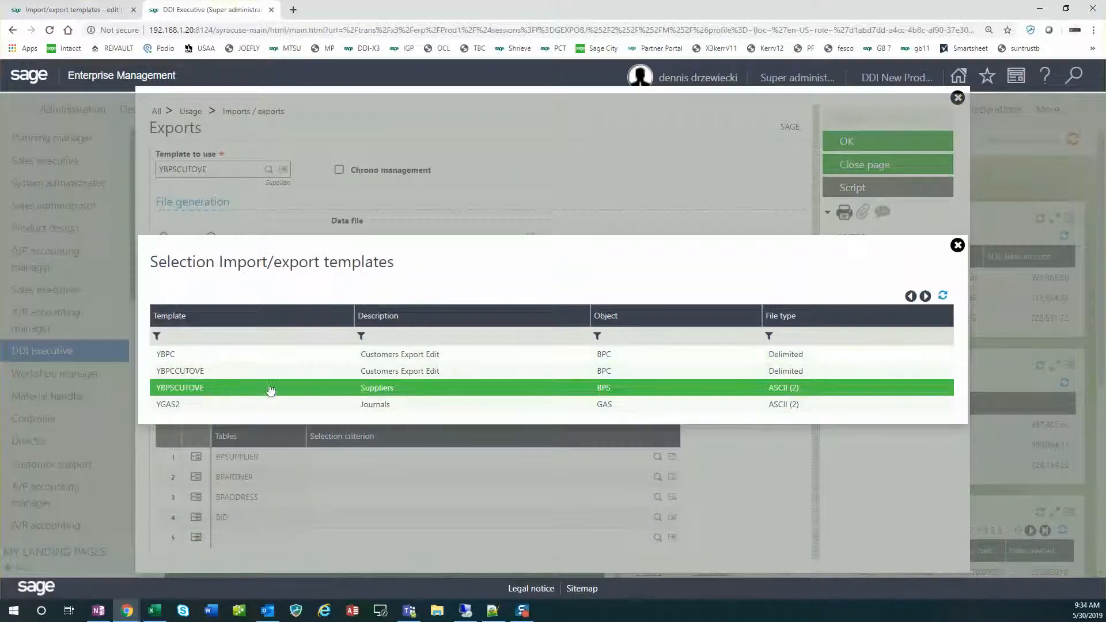
pyautogui.click(205, 390)
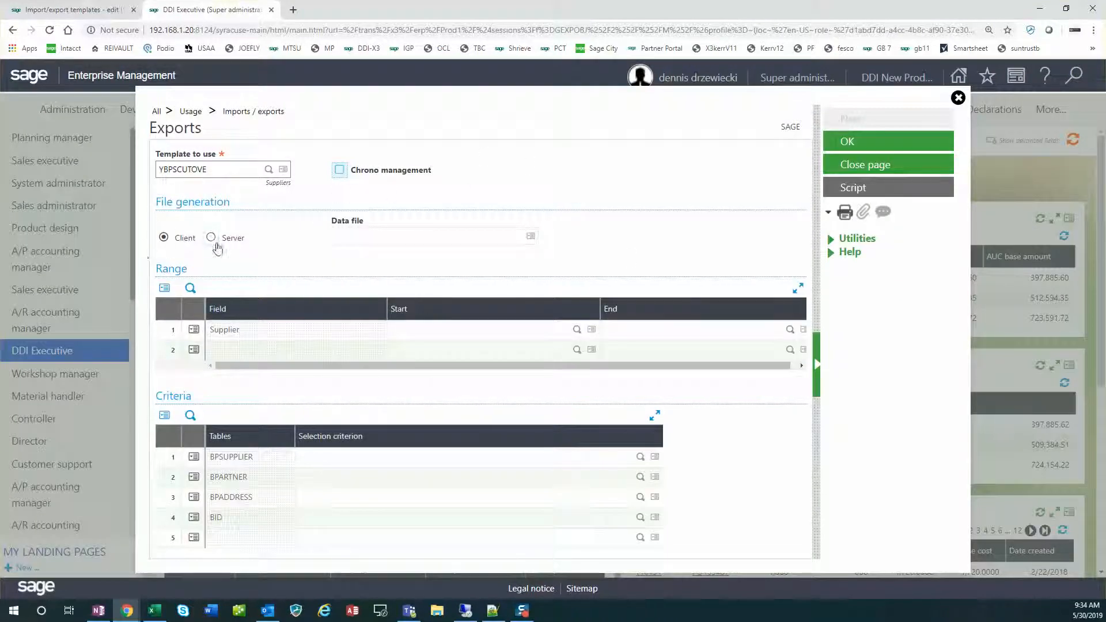
pyautogui.click(162, 238)
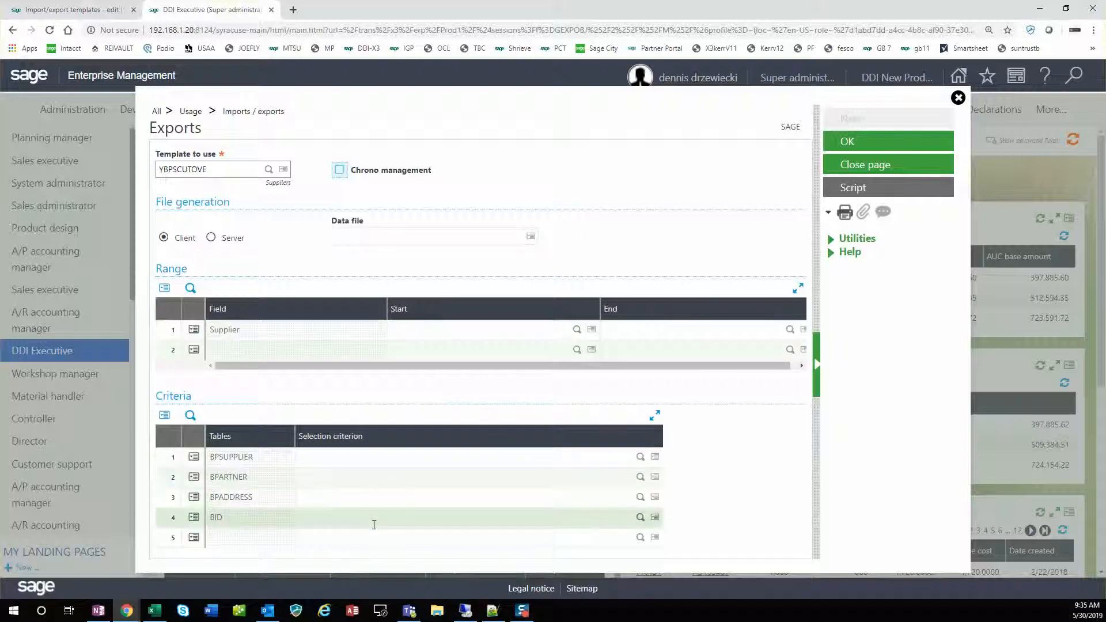
pyautogui.click(859, 144)
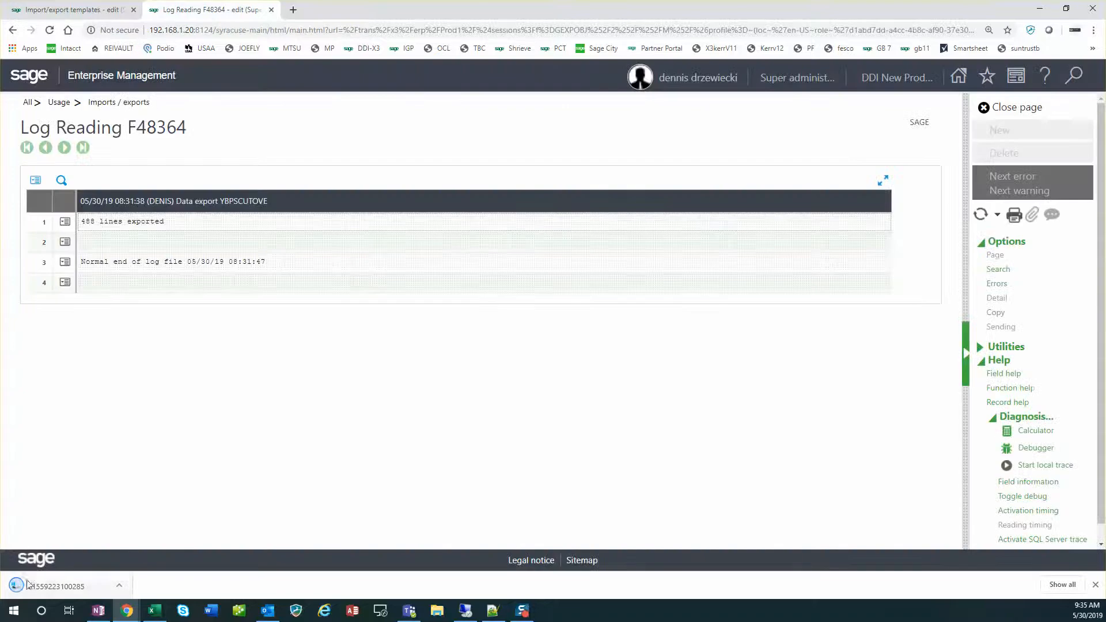
# - Locate the exported file in the Downloads folder, rename it as DDI-SUPPLIERS and open it in Notepad++
pyautogui.rightClick(74, 591)
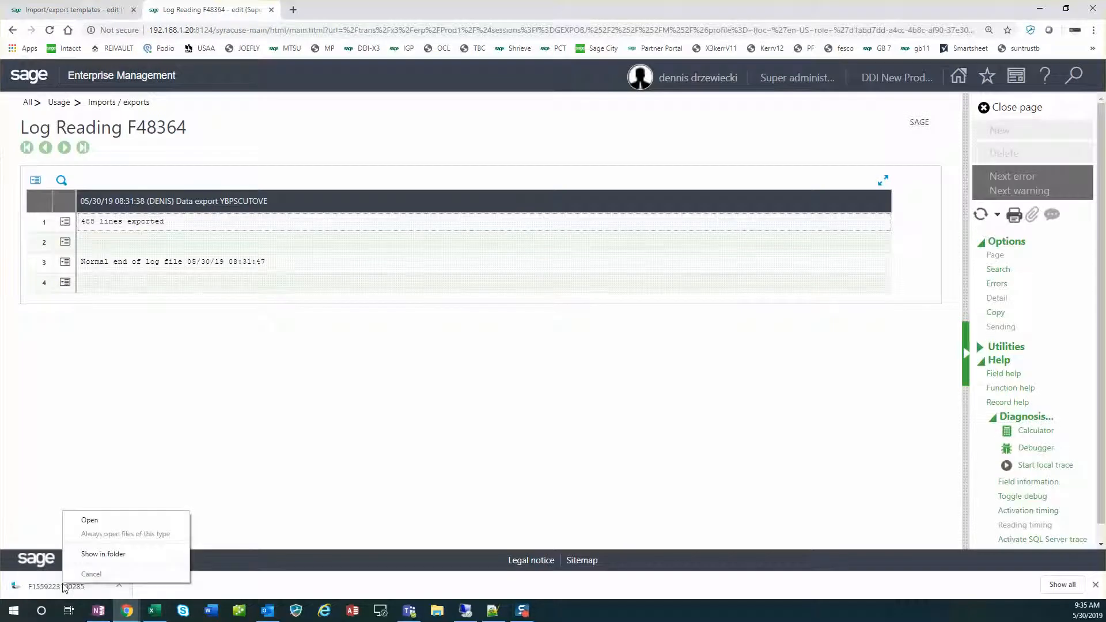
pyautogui.click(96, 554)
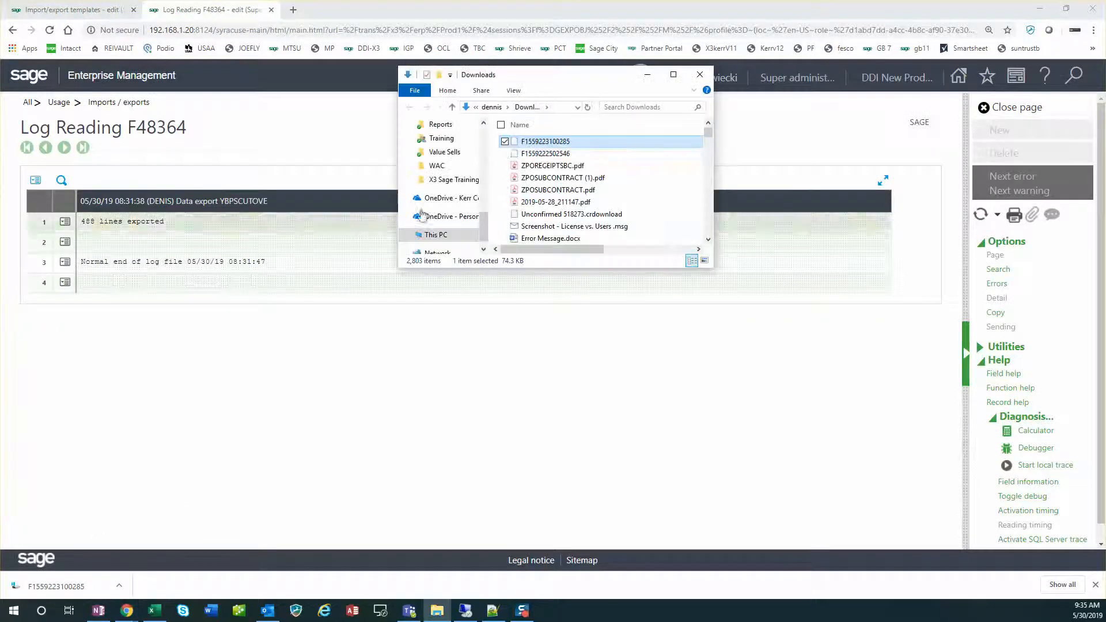
pyautogui.rightClick(552, 145)
pyautogui.click(494, 382)
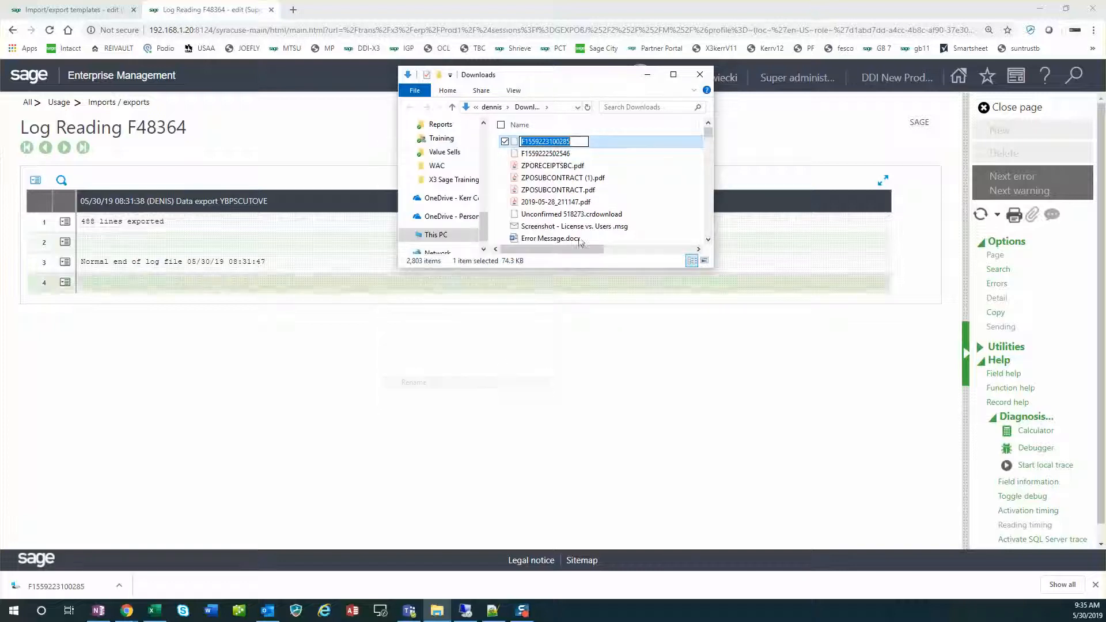
pyautogui.write('ddi')
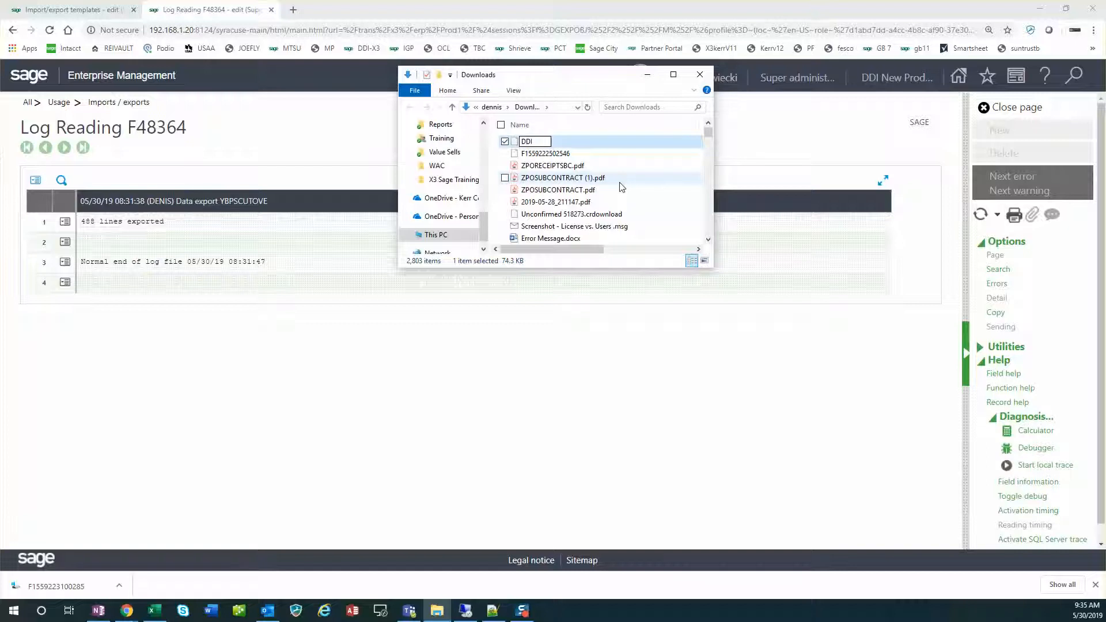
pyautogui.write('-SUPPLIERS')
pyautogui.press('Return')
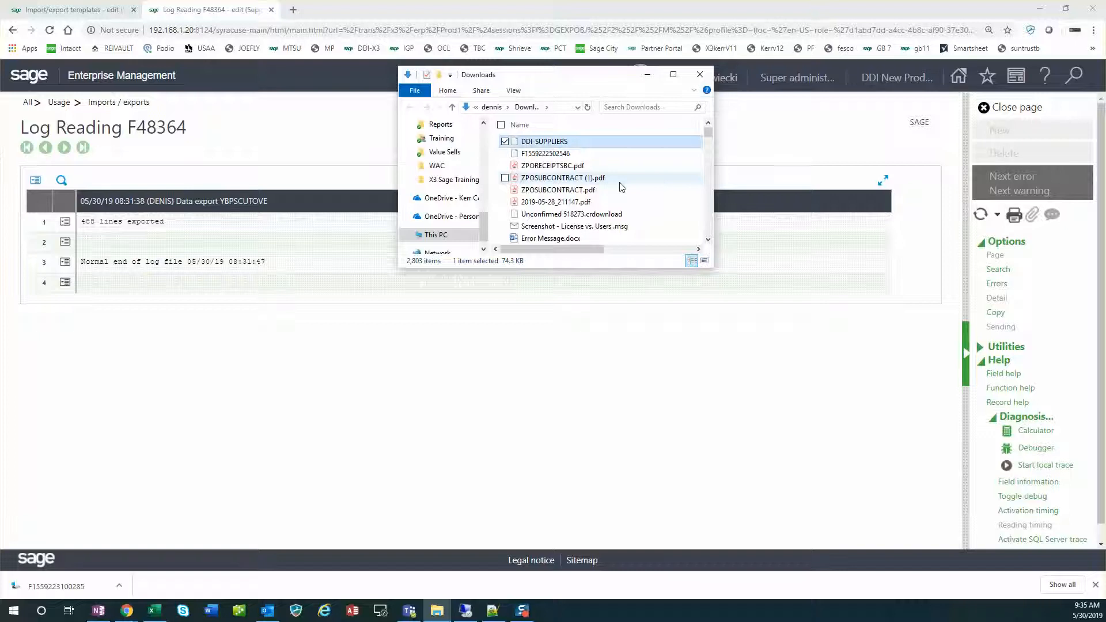
pyautogui.rightClick(565, 144)
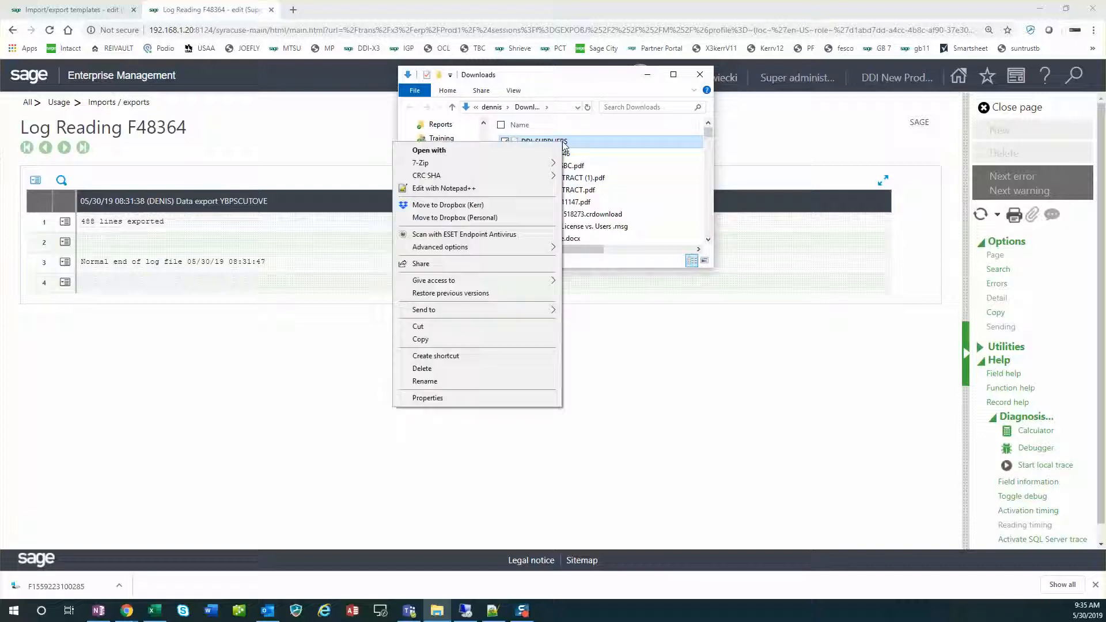
pyautogui.click(493, 187)
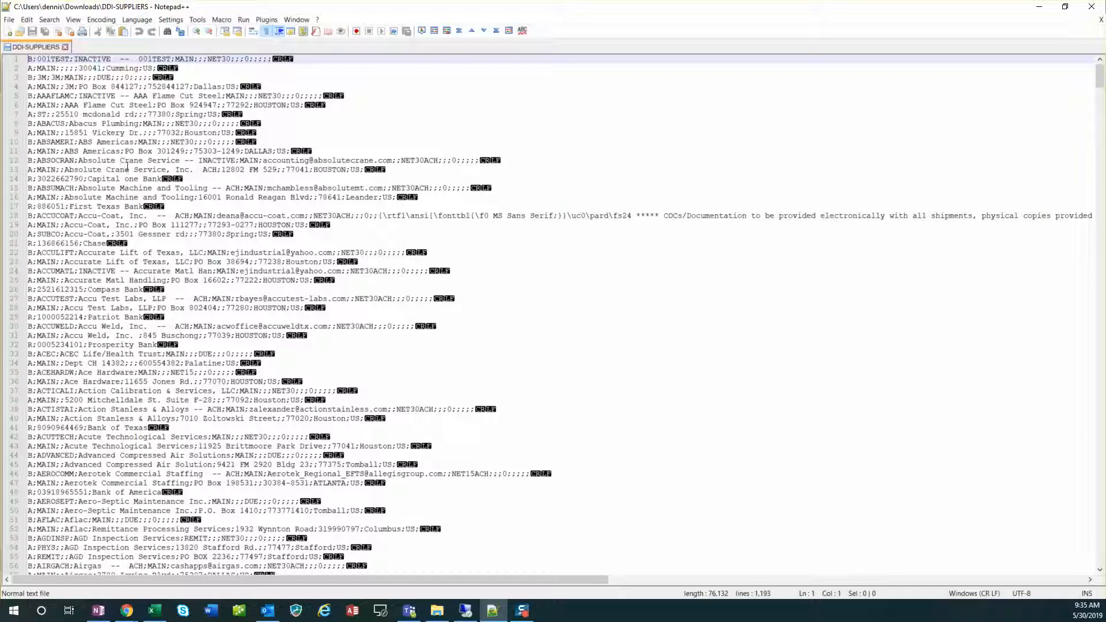
# - Close the DDI-SUPPLIERS file view in Notepad++ and return to the Downloads folder
pyautogui.click(1093, 7)
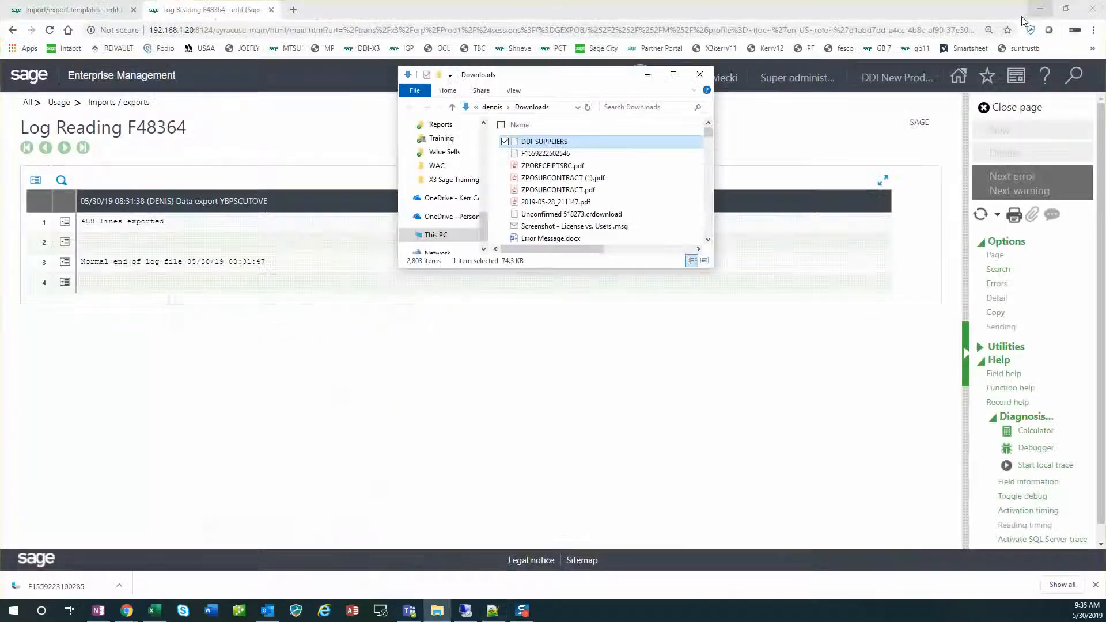
pyautogui.rightClick(574, 142)
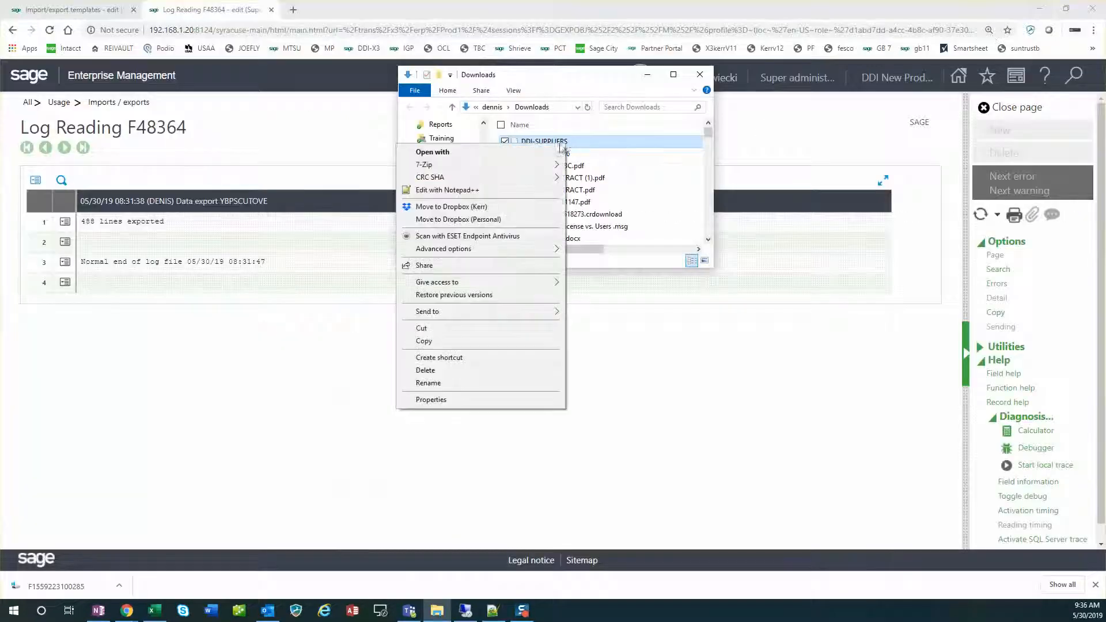
pyautogui.click(484, 152)
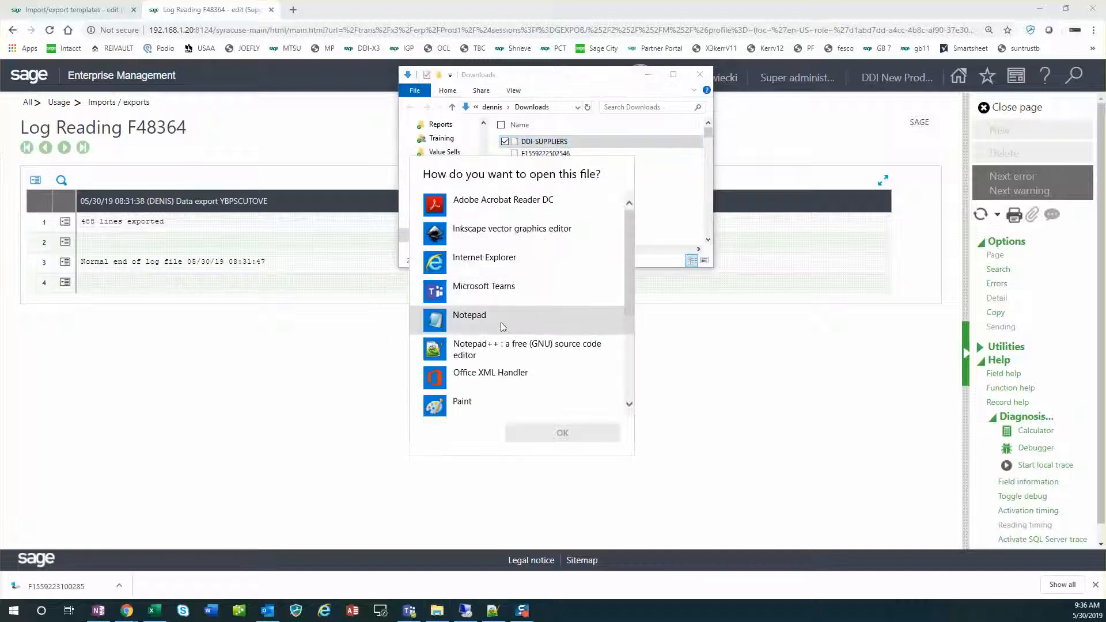
pyautogui.scroll(-5, 487, 363)
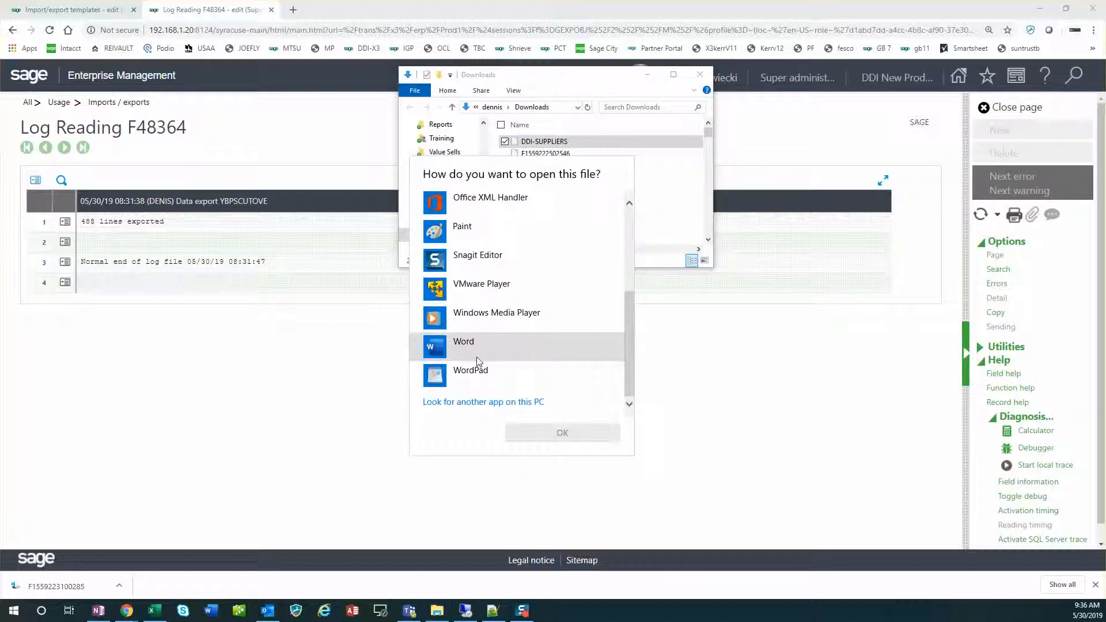
pyautogui.scroll(4, 507, 352)
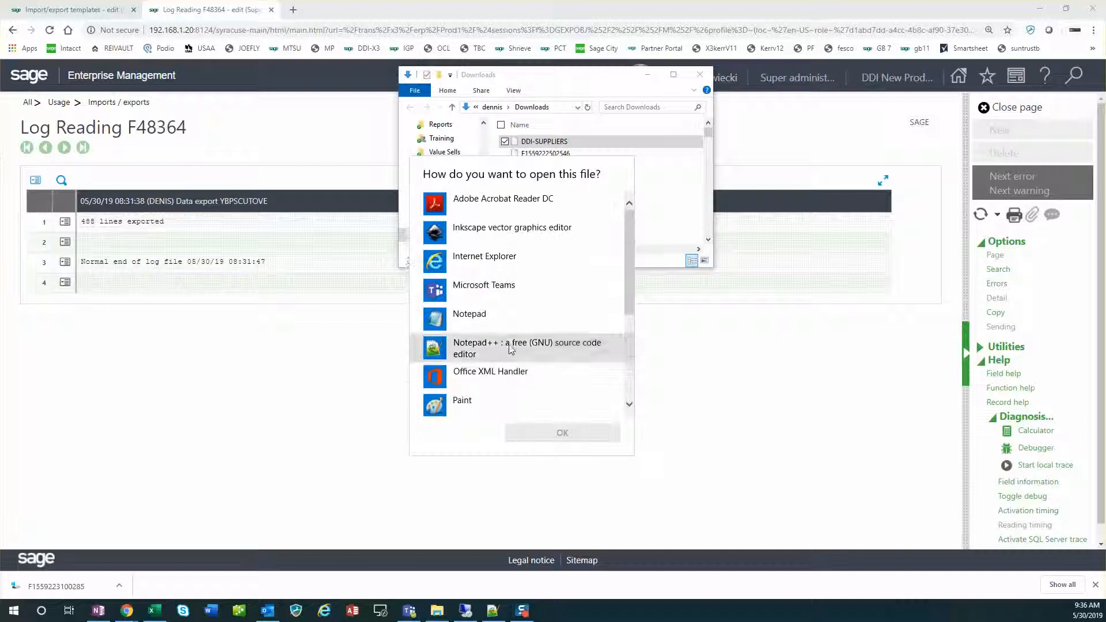
pyautogui.click(705, 77)
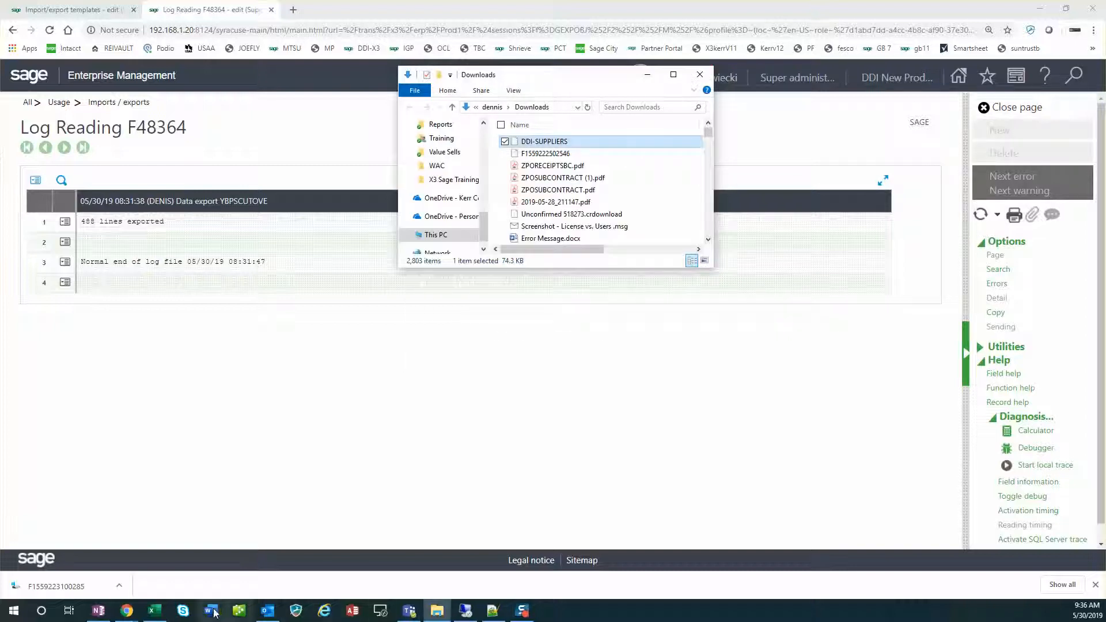
# - Switch to Excel, maximize its window and browse for a file to open
pyautogui.click(161, 615)
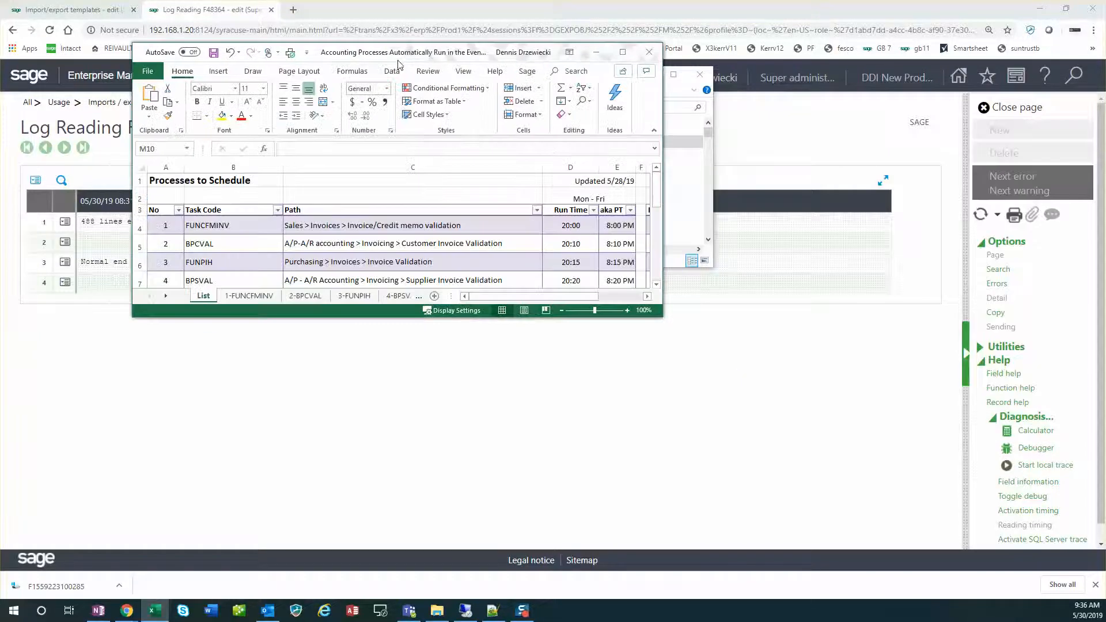
pyautogui.click(622, 52)
pyautogui.click(26, 29)
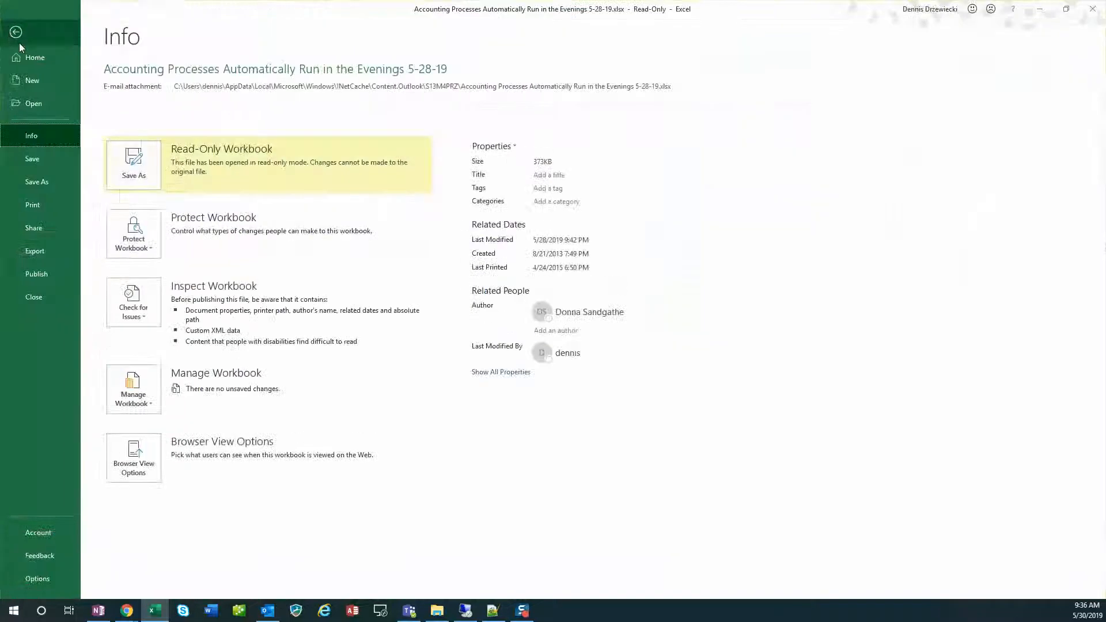
pyautogui.click(45, 107)
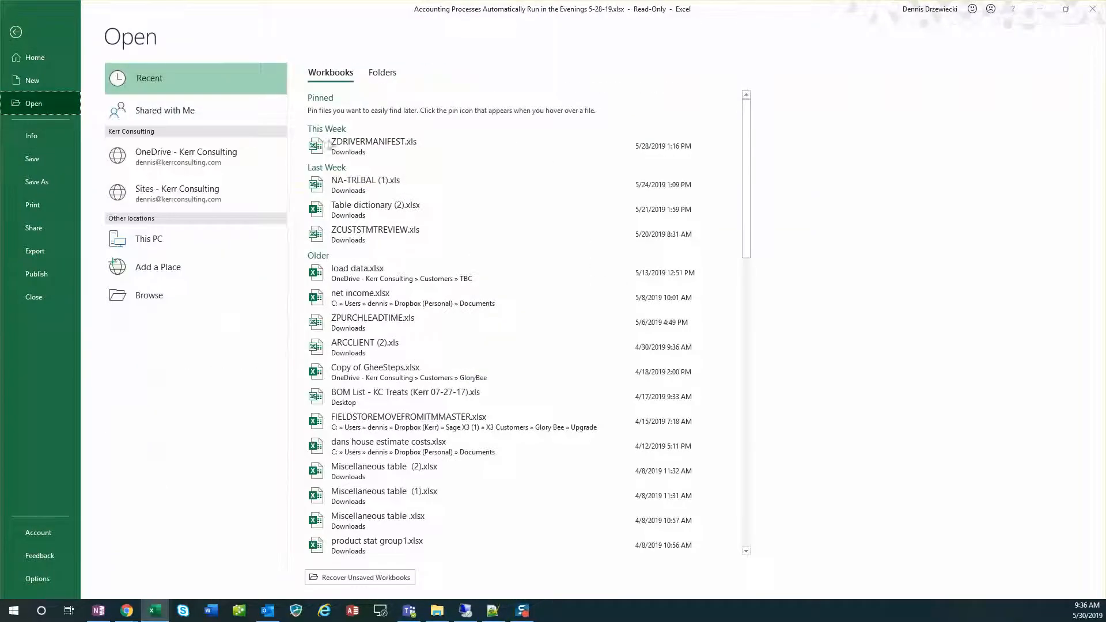
pyautogui.click(164, 301)
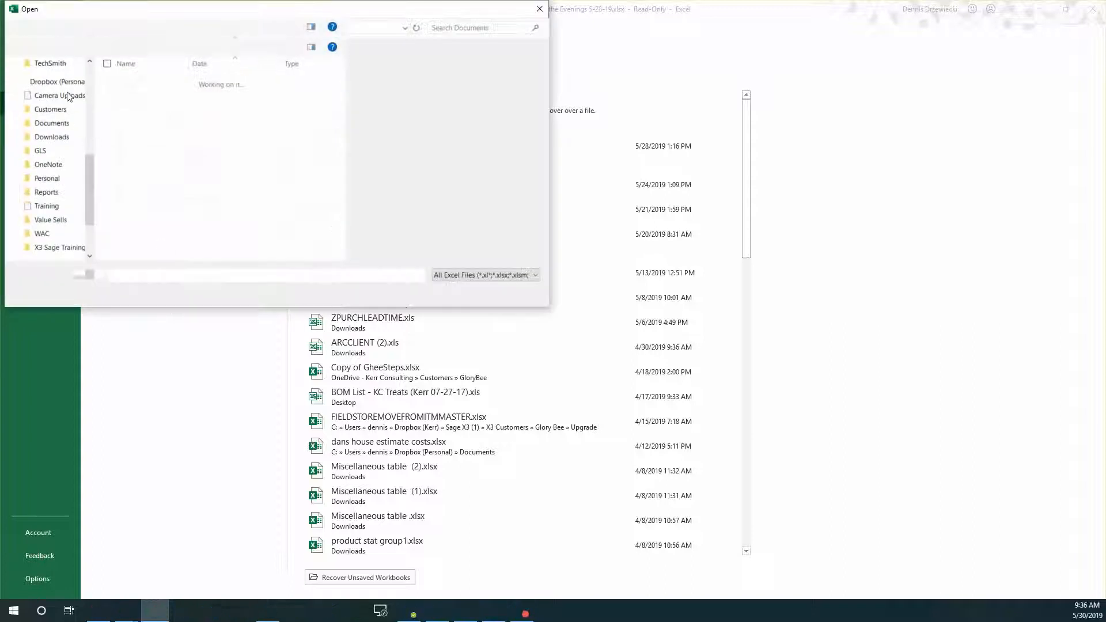
# - Open DDI-SUPPLIERS from the Downloads folder under Quick access, agreeing to open it despite the format mismatch
pyautogui.click(63, 139)
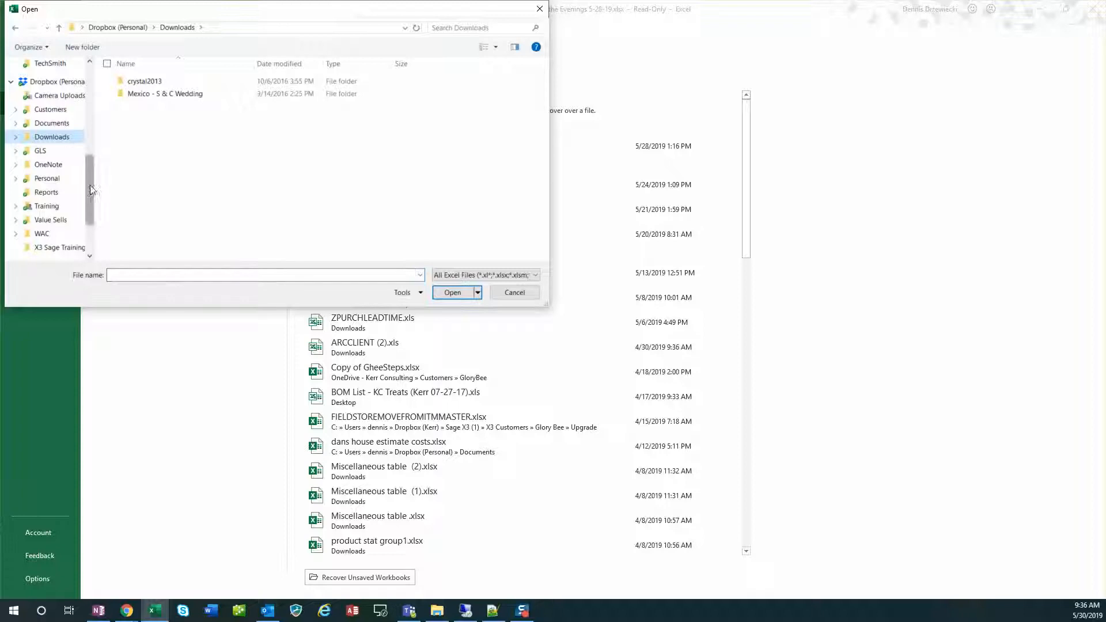
pyautogui.scroll(10, 87, 121)
pyautogui.click(63, 100)
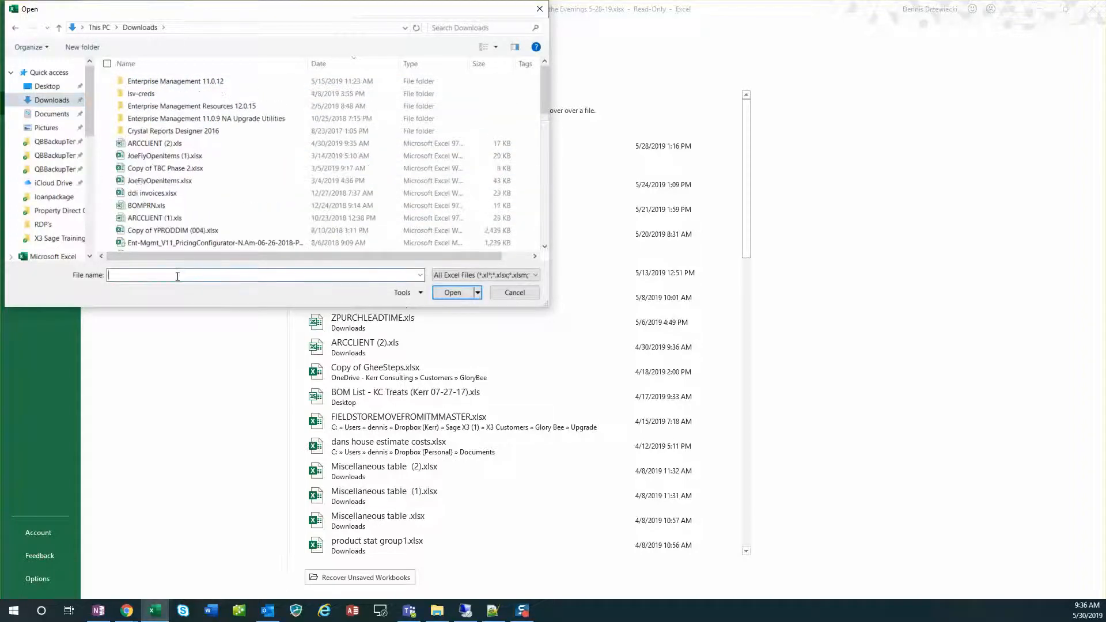
pyautogui.write('DD')
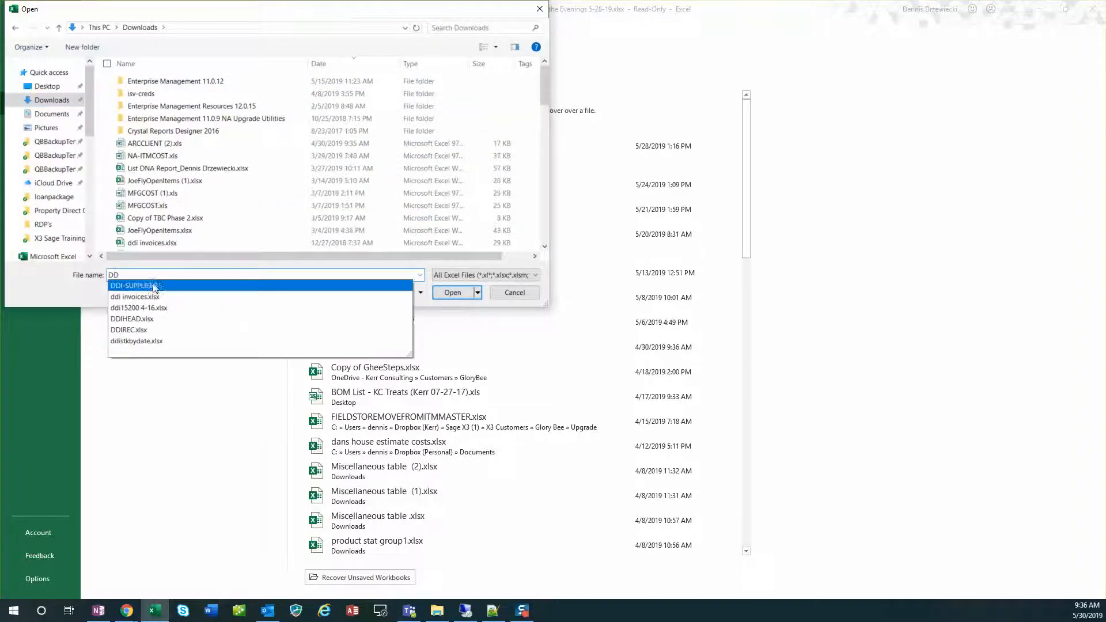
pyautogui.click(149, 289)
pyautogui.click(454, 293)
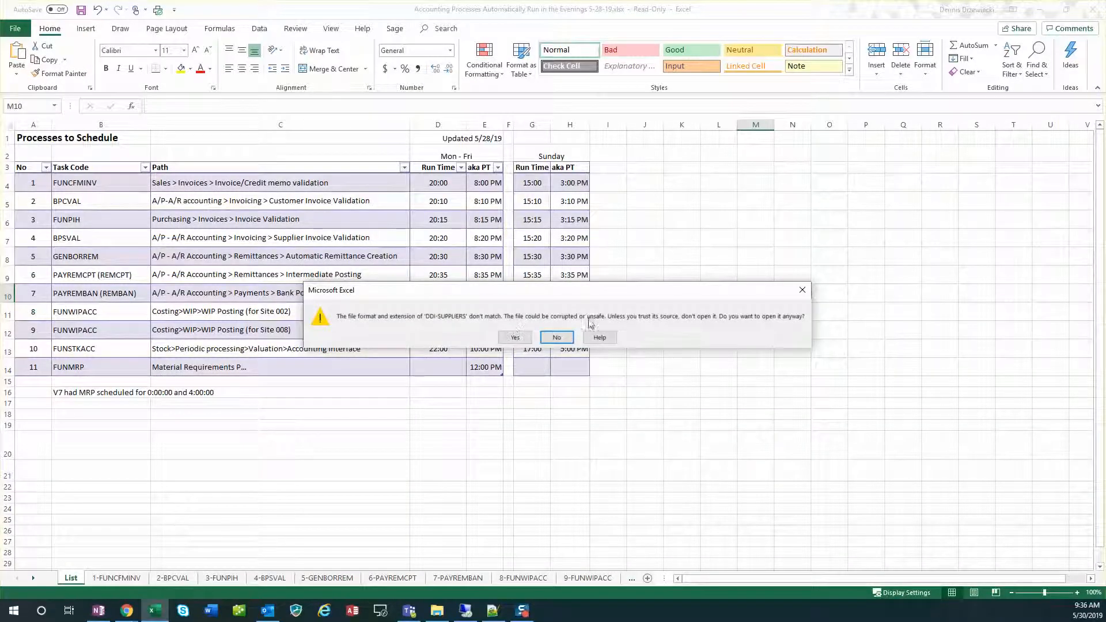
pyautogui.click(516, 337)
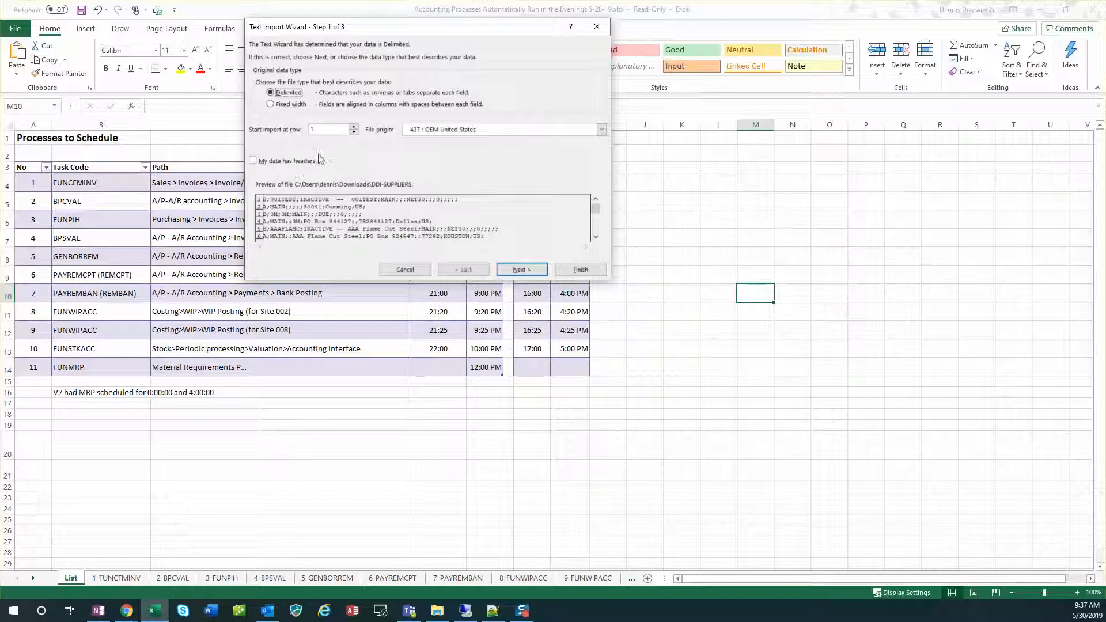
# - Import the text as delimited data with Semicolon enabled as a delimiter, keeping the General column format
pyautogui.click(525, 273)
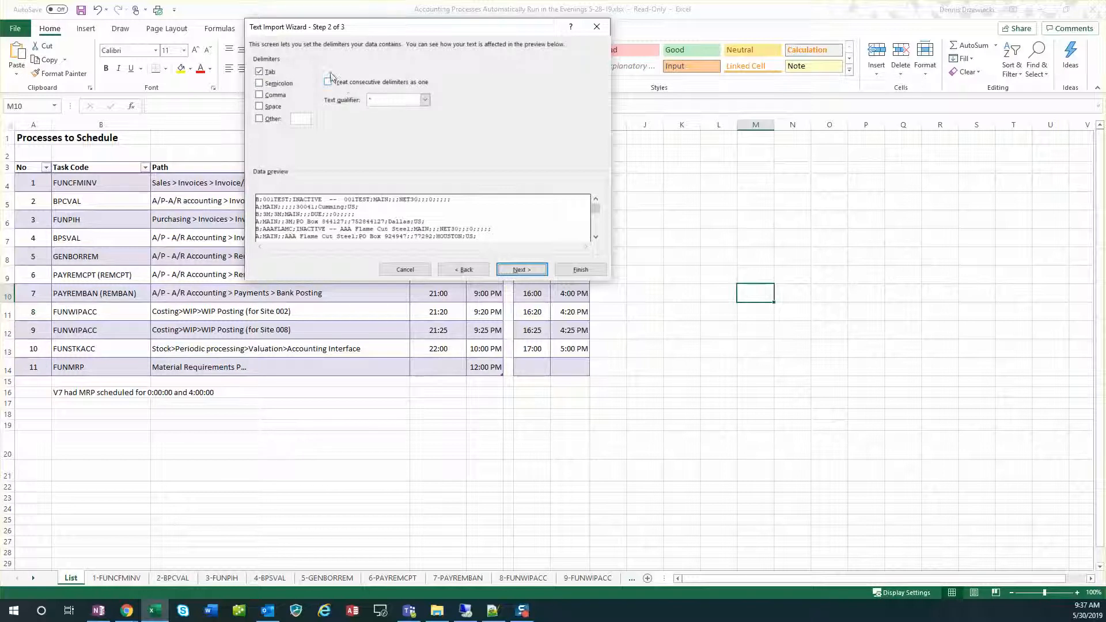
pyautogui.click(263, 85)
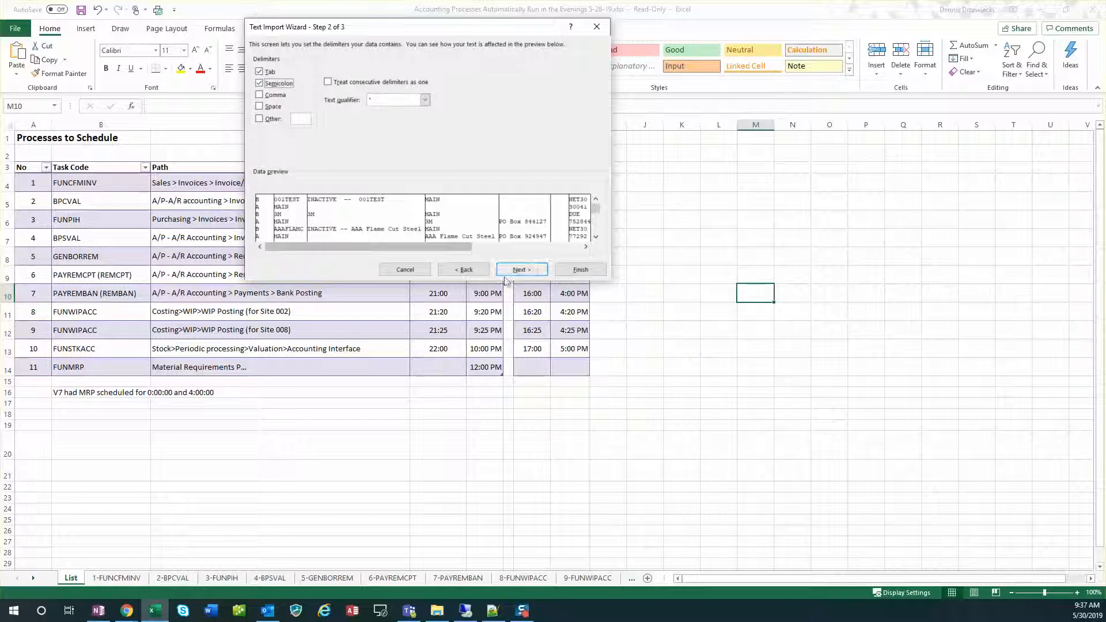
pyautogui.click(521, 270)
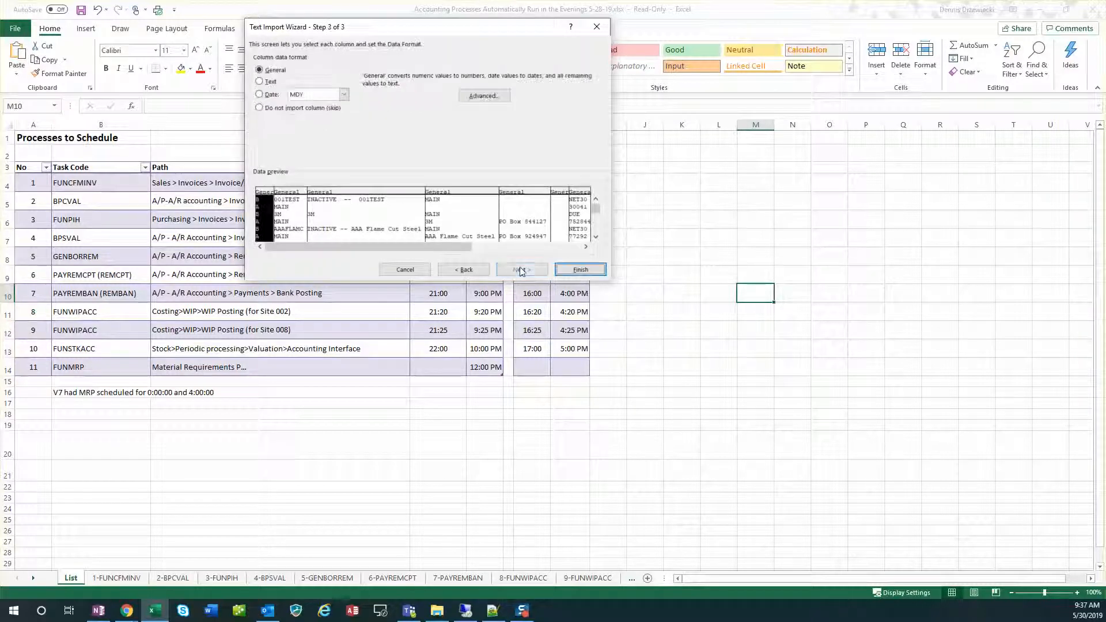
pyautogui.click(580, 270)
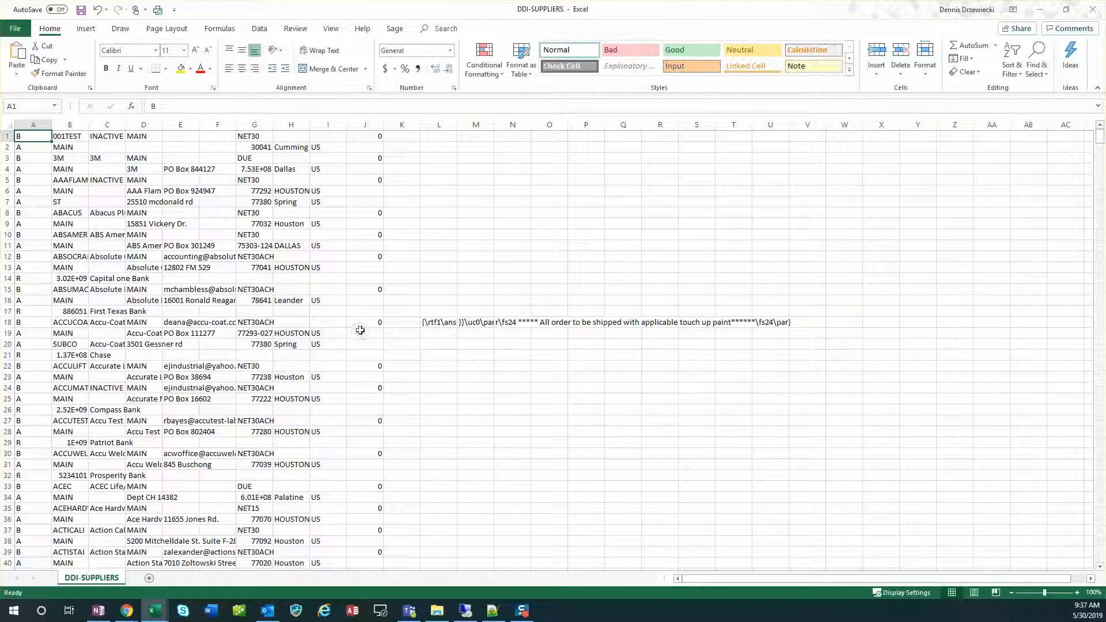
# - Select the entire DDI-SUPPLIERS sheet and bring up the commands for its columns
pyautogui.click(7, 125)
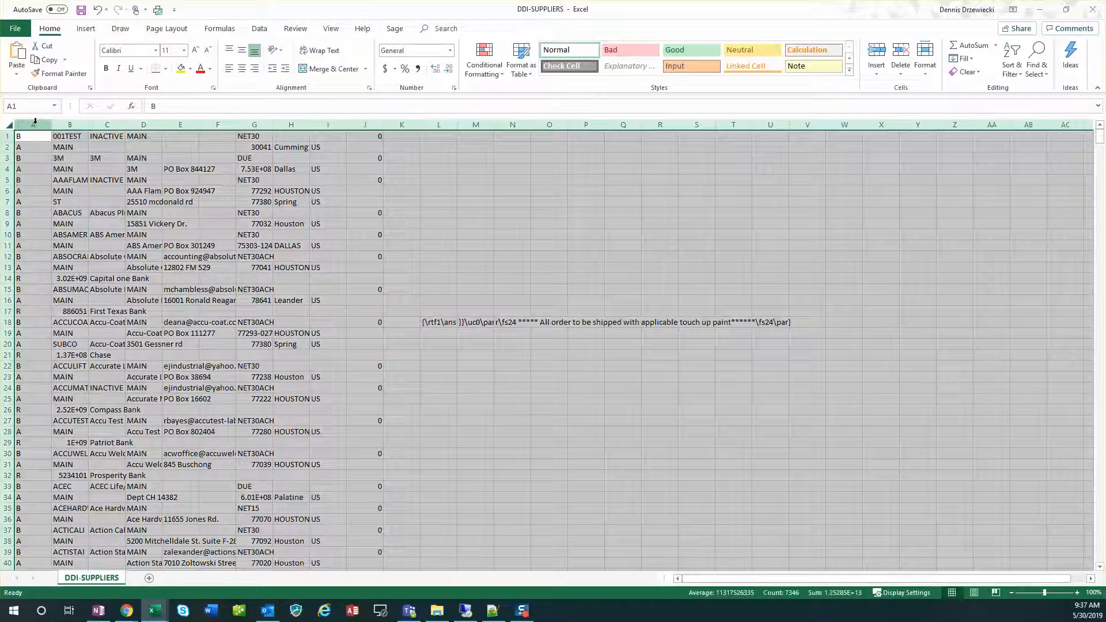
pyautogui.rightClick(41, 124)
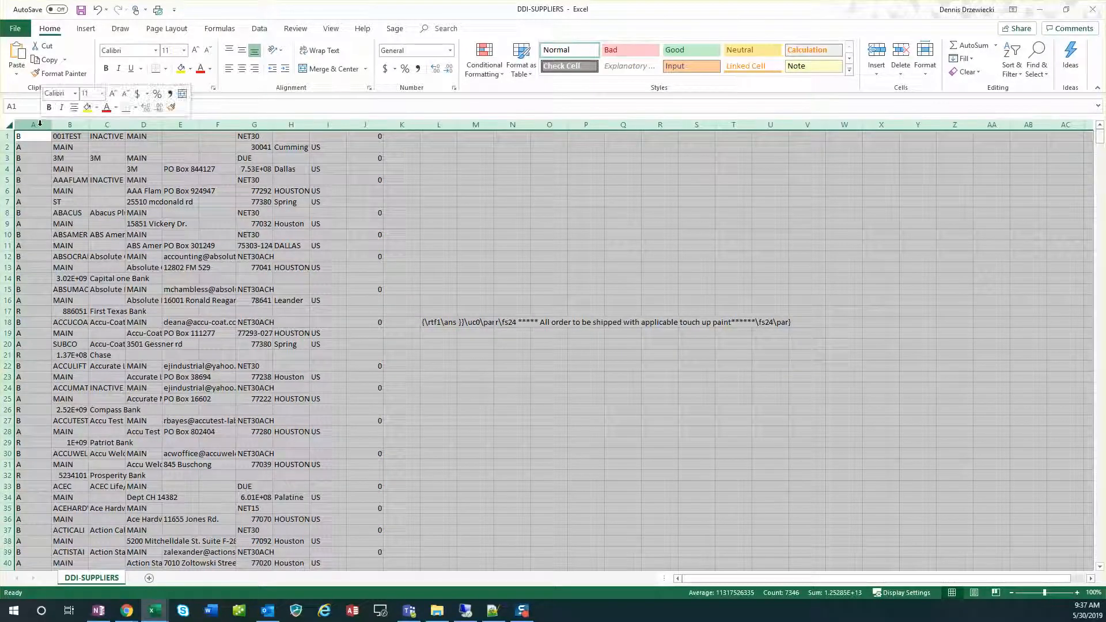
pyautogui.click(39, 124)
pyautogui.click(38, 124)
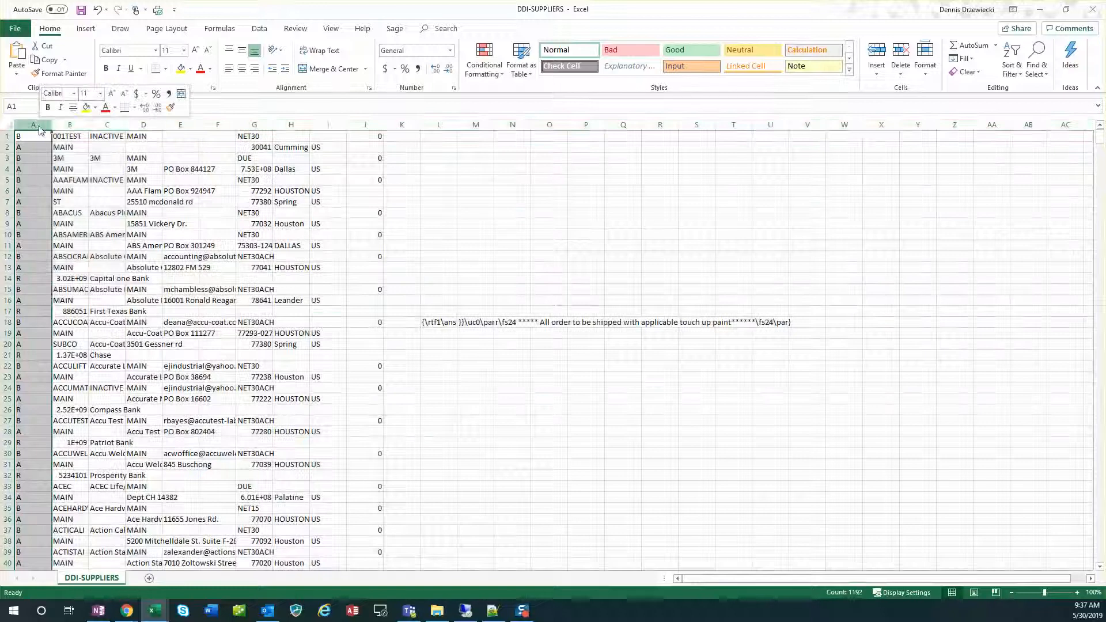
pyautogui.rightClick(39, 124)
pyautogui.click(4, 125)
pyautogui.click(7, 126)
pyautogui.rightClick(35, 122)
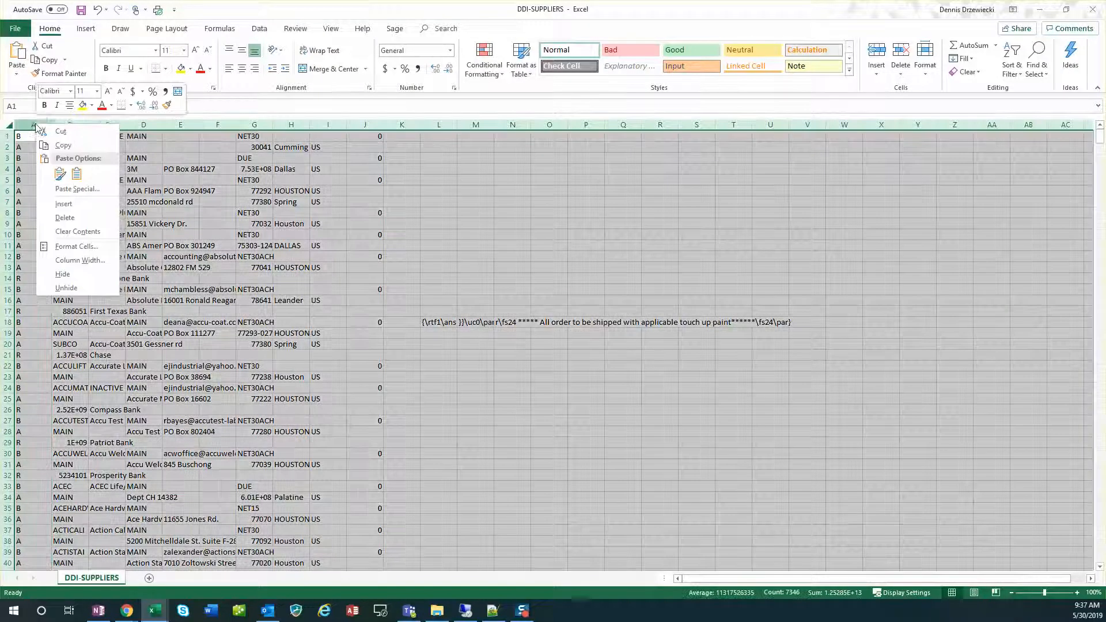